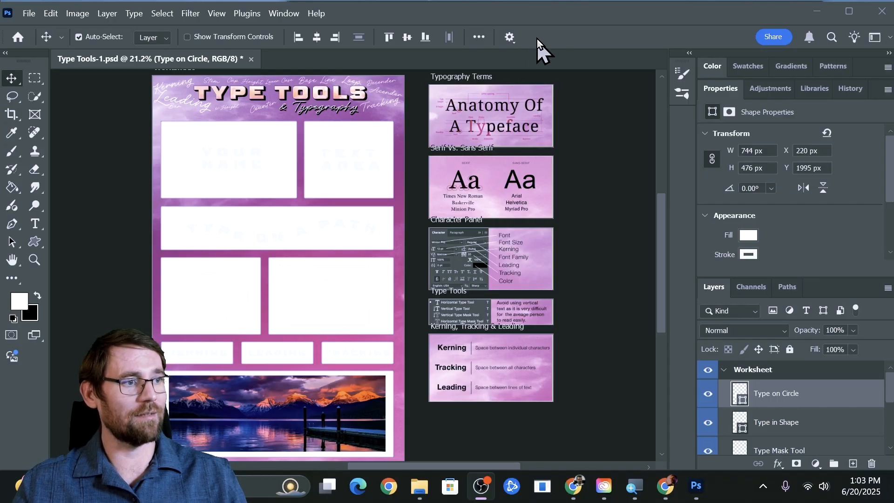
Zoom in on the Anatomy Of A Typeface image, then pan down to the Serif Vs. Sans Serif panel
click(552, 28)
key(z)
drag(519, 104, 532, 126)
drag(596, 141, 469, 222)
drag(409, 210, 425, 211)
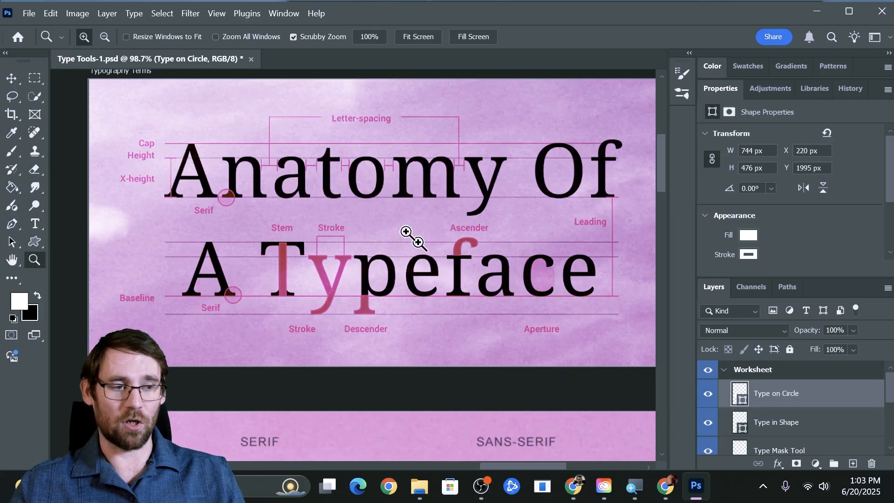
drag(392, 321, 383, 116)
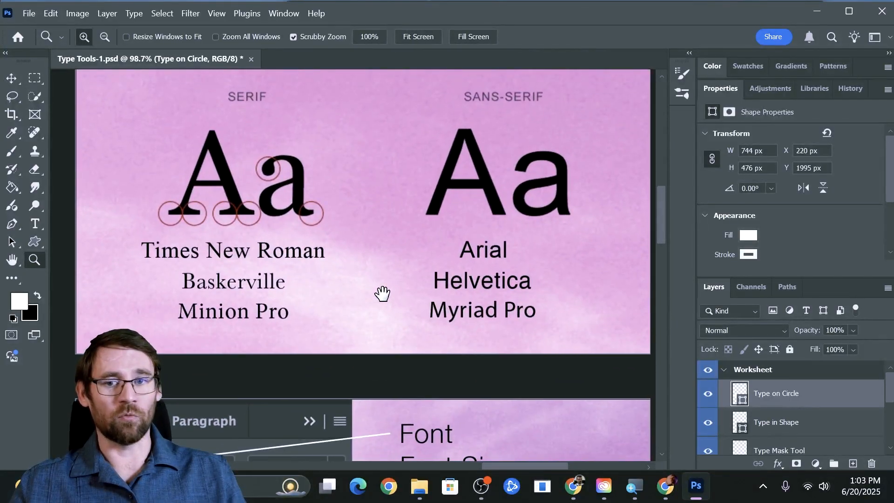
drag(382, 299, 385, 309)
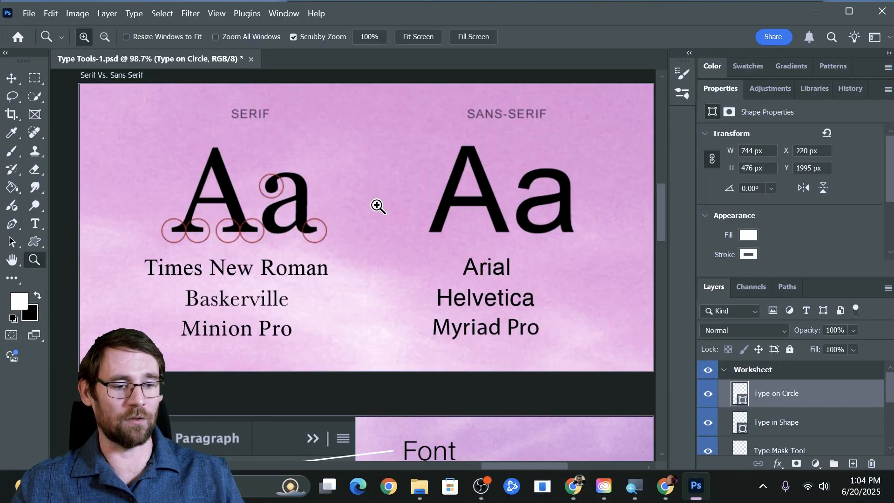
Scroll down past the Character Panel, Type Tools and Kerning, Tracking & Leading panels, then zoom out
scroll(359, 254, up, 2)
scroll(359, 247, down, 4)
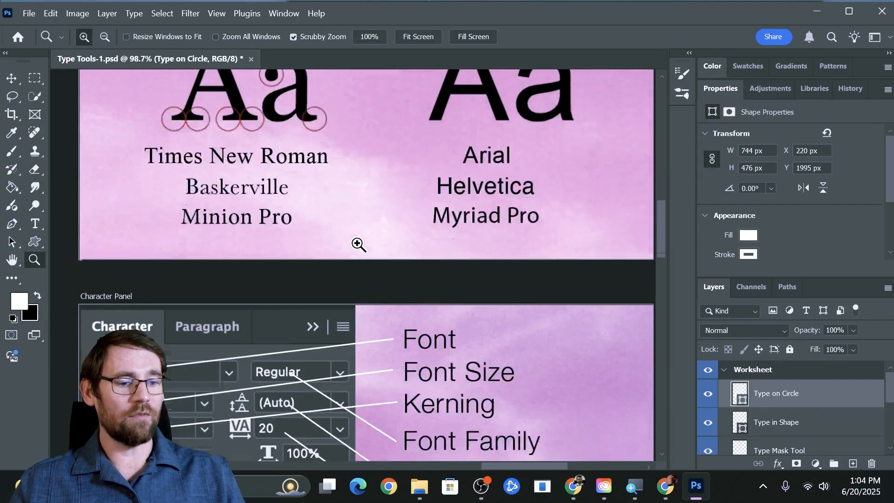
scroll(359, 244, down, 5)
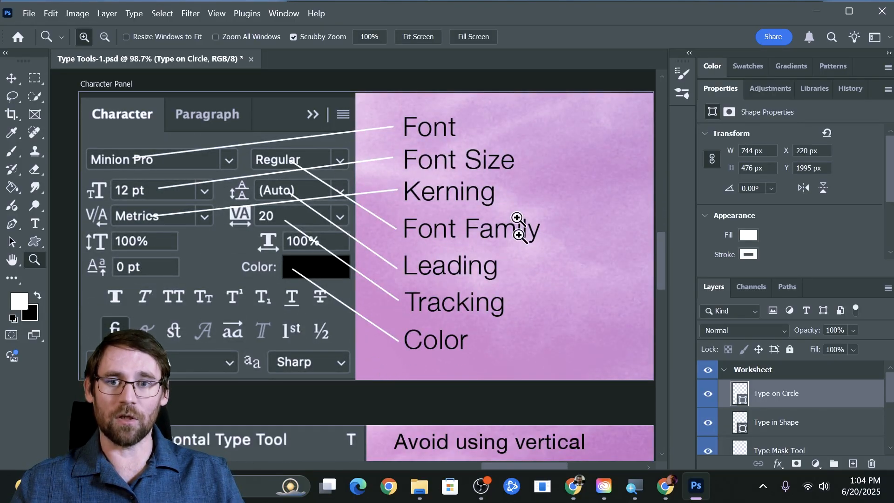
scroll(405, 245, down, 3)
scroll(406, 245, down, 3)
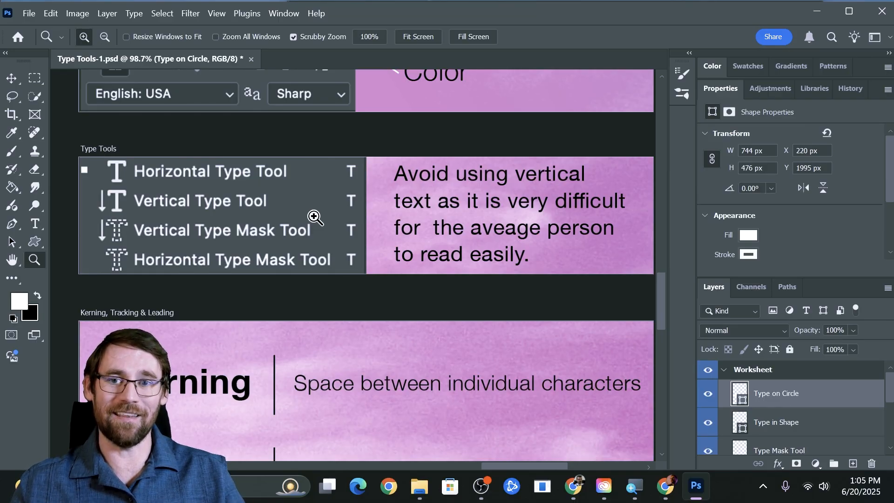
scroll(427, 294, down, 5)
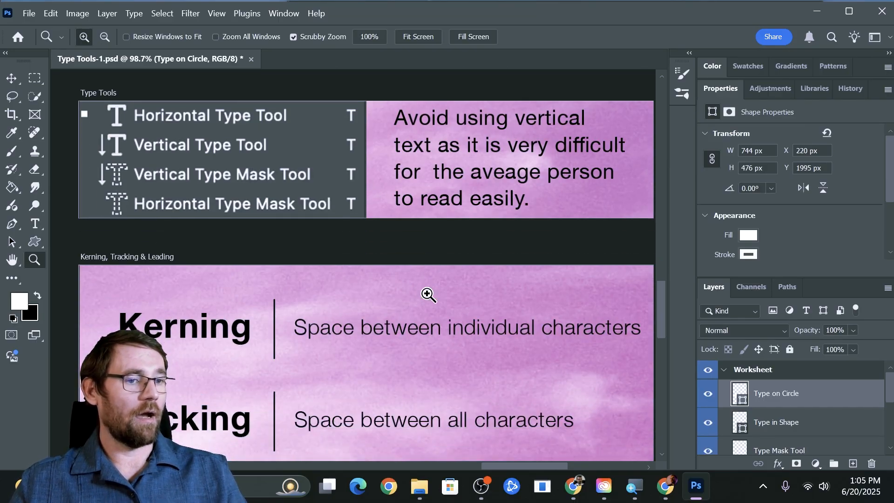
scroll(427, 294, down, 2)
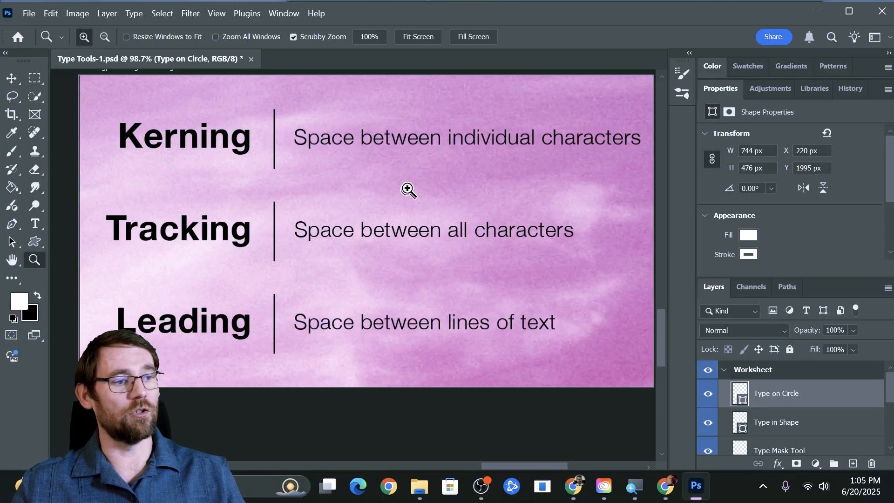
drag(407, 189, 198, 183)
Pan and zoom to the empty YOUR NAME box, collapse Properties, and switch to the Type tool
key(space)
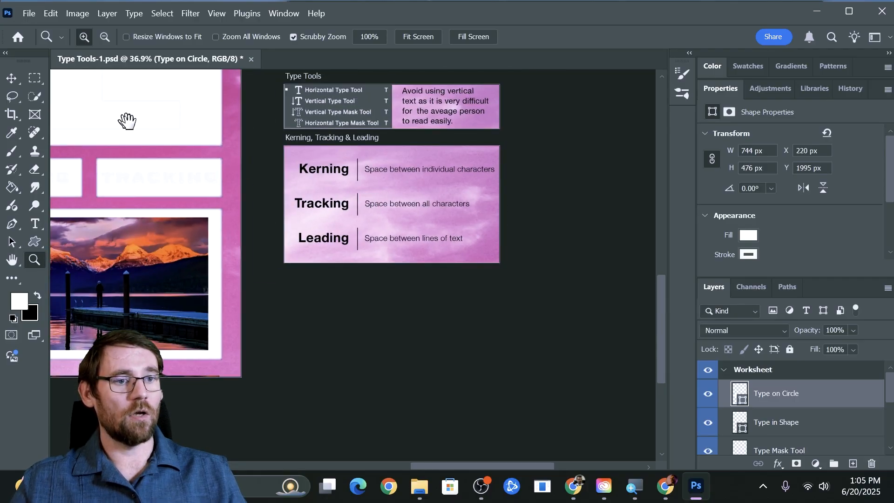
drag(128, 121, 482, 484)
drag(393, 345, 300, 243)
drag(299, 284, 326, 291)
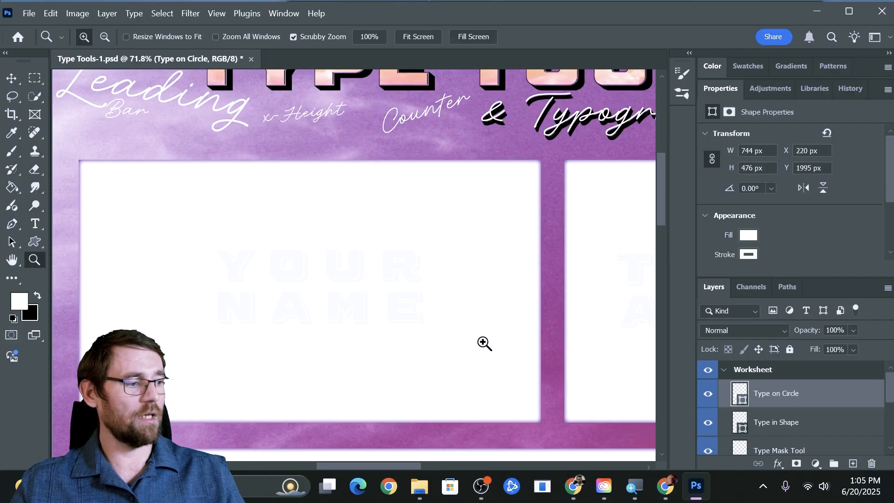
double_click(721, 93)
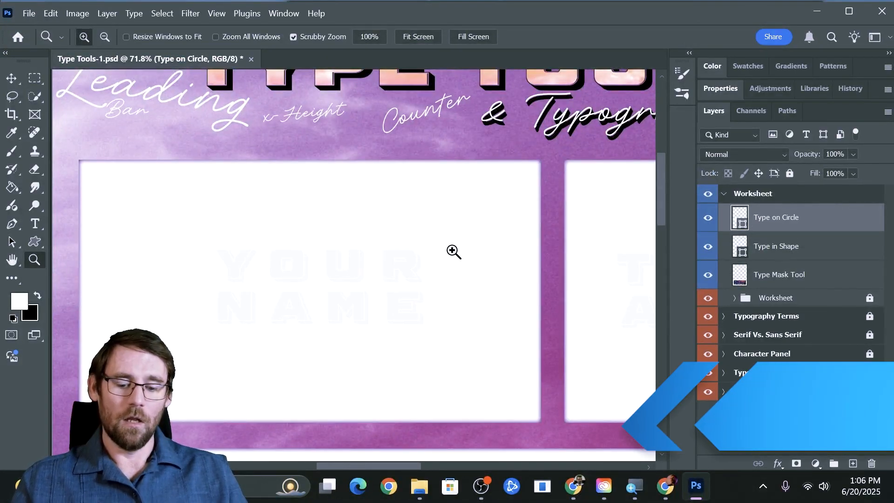
key(t)
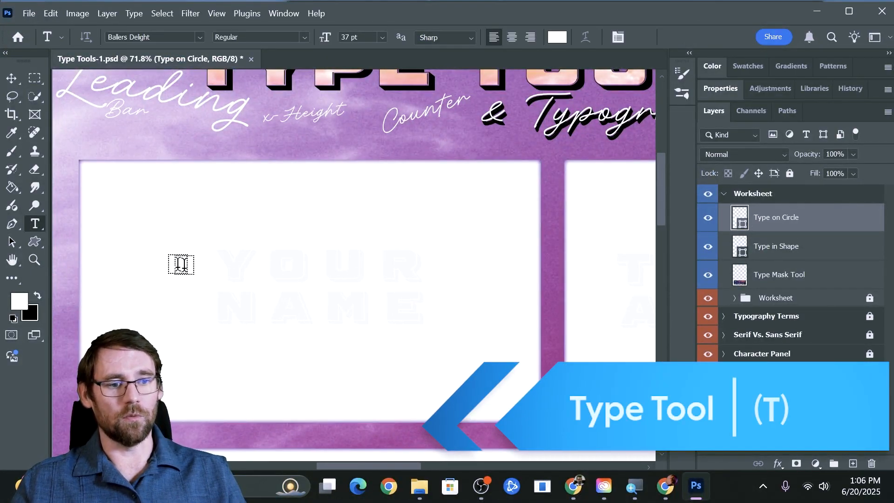
Start a text layer in the YOUR NAME box with a bright orange-red text colour
click(134, 230)
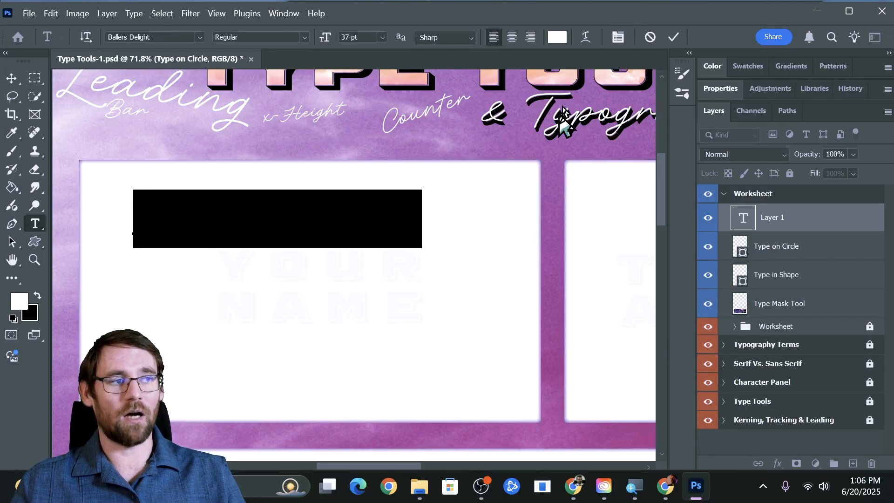
click(557, 36)
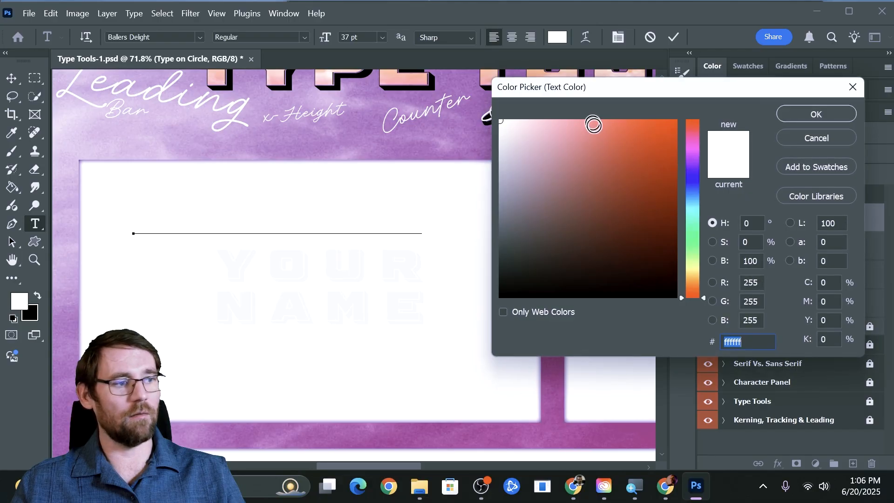
click(610, 134)
drag(611, 135, 677, 114)
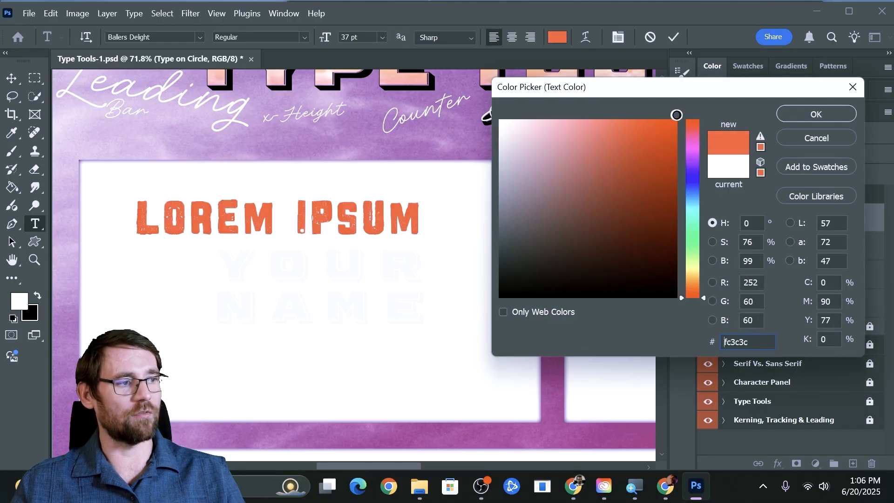
click(816, 114)
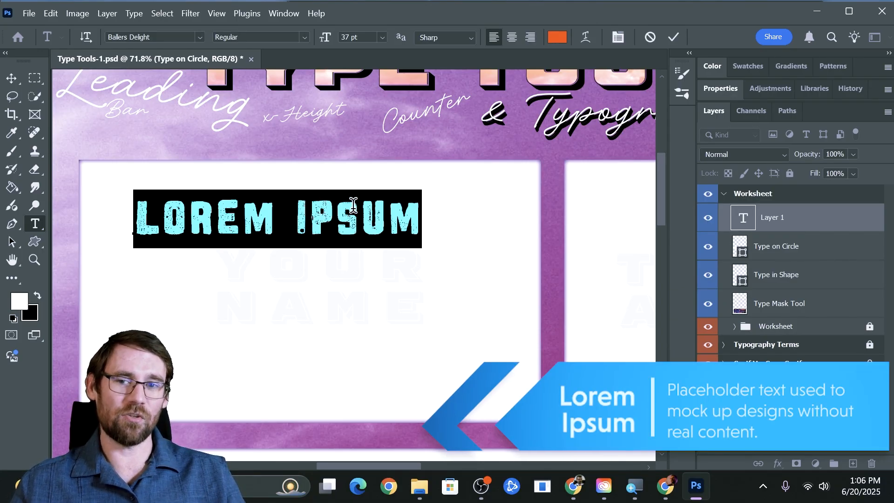
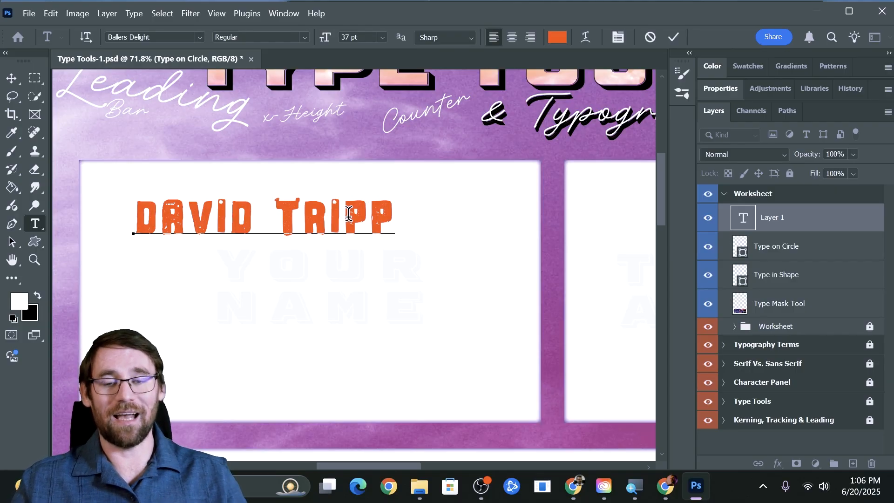
Type the student's full name, remove the stray extra letter, and commit the text
click(254, 216)
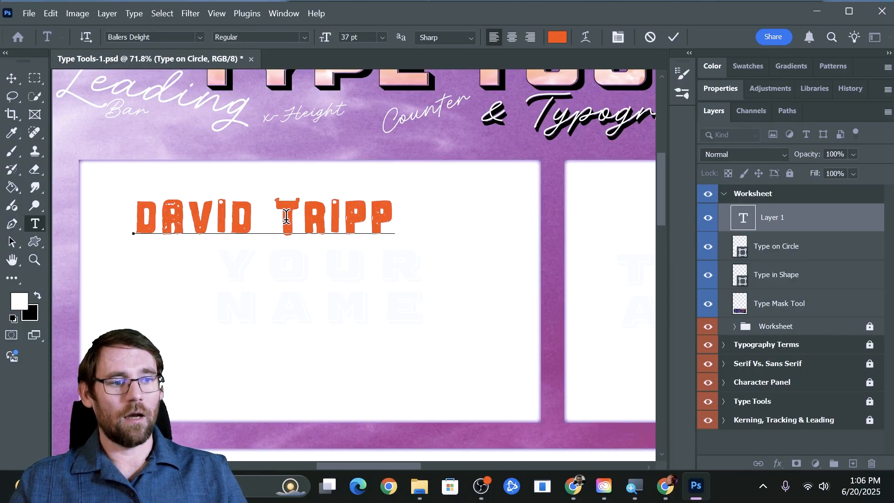
drag(391, 216, 133, 213)
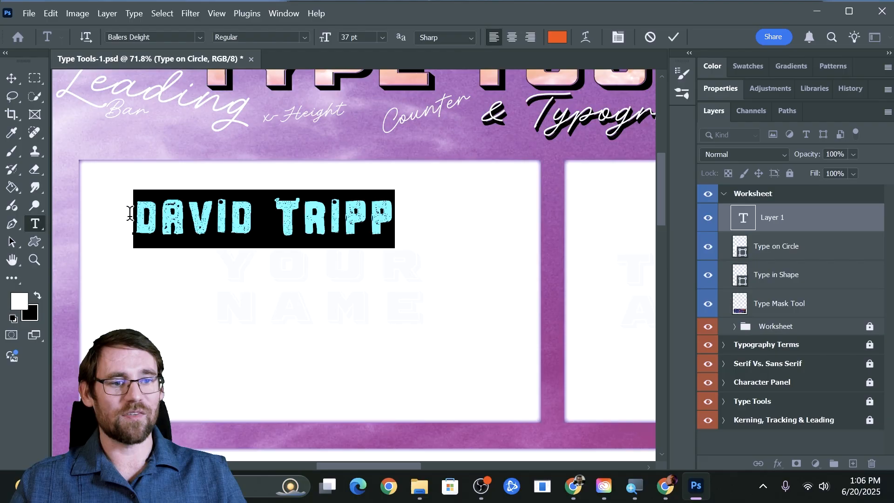
click(393, 216)
drag(393, 215, 112, 216)
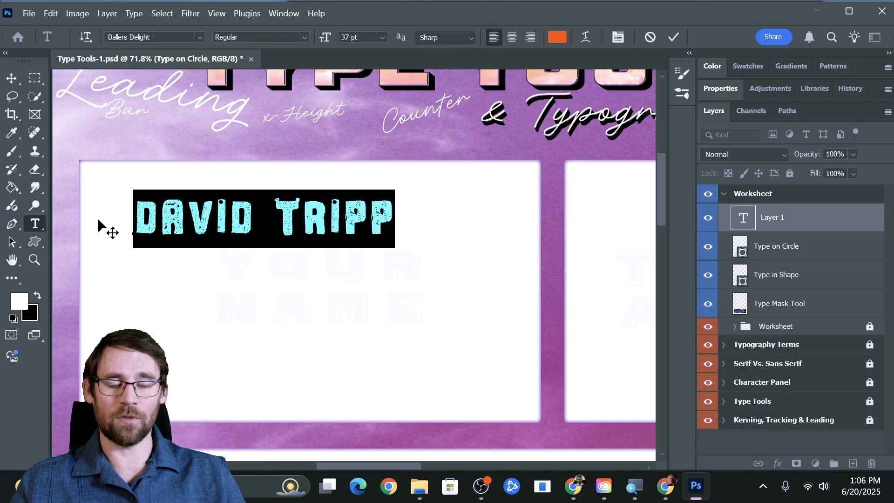
click(213, 212)
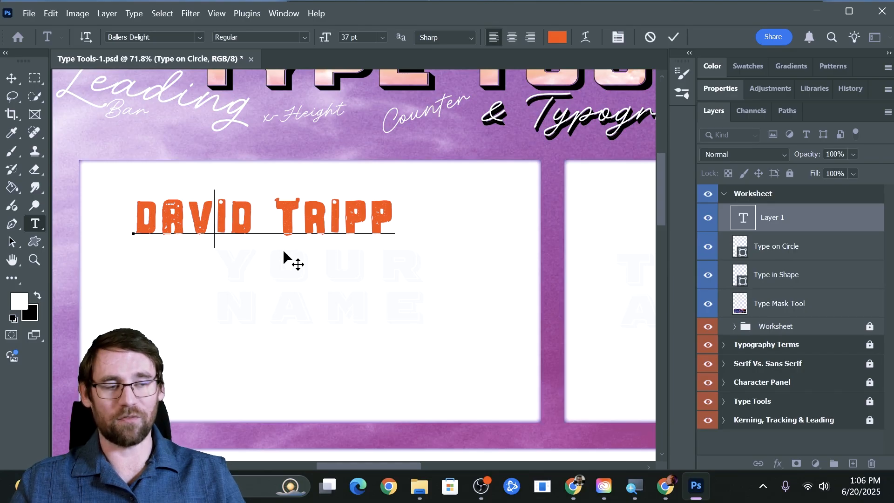
text(b)
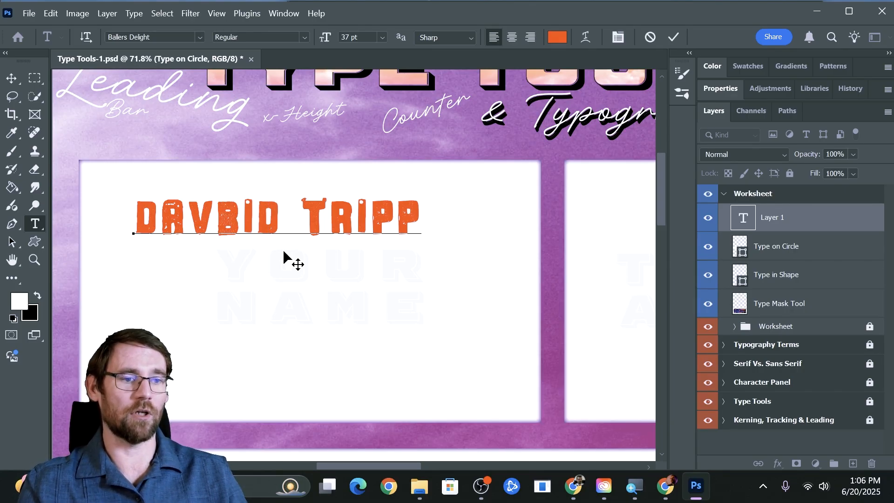
key(BackSpace)
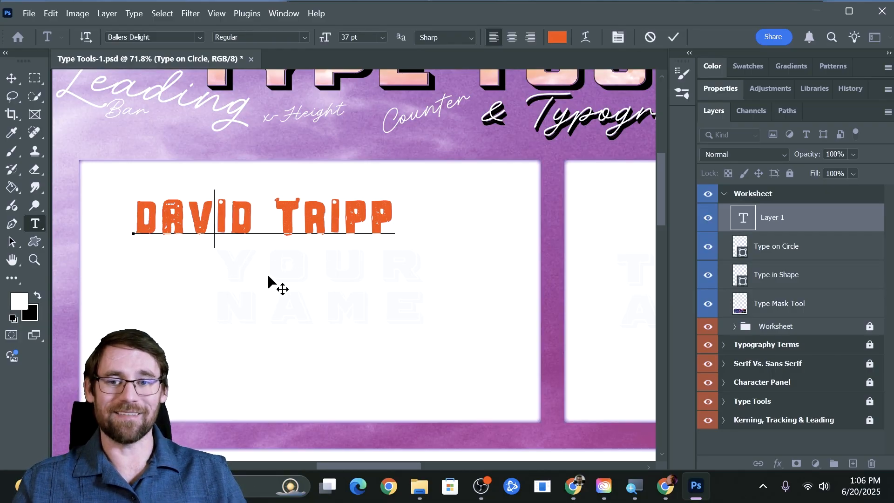
click(237, 272)
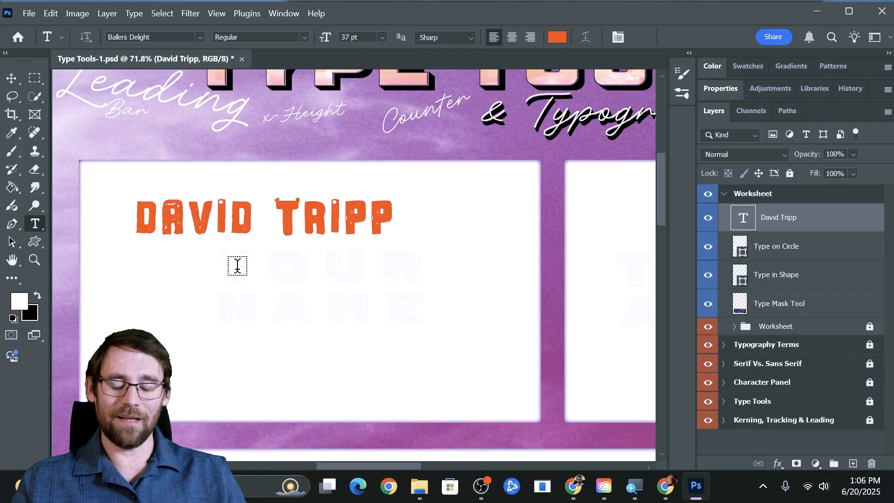
Return to the Type tool and select the surname in the name text
key(v)
key(b)
key(g)
key(v)
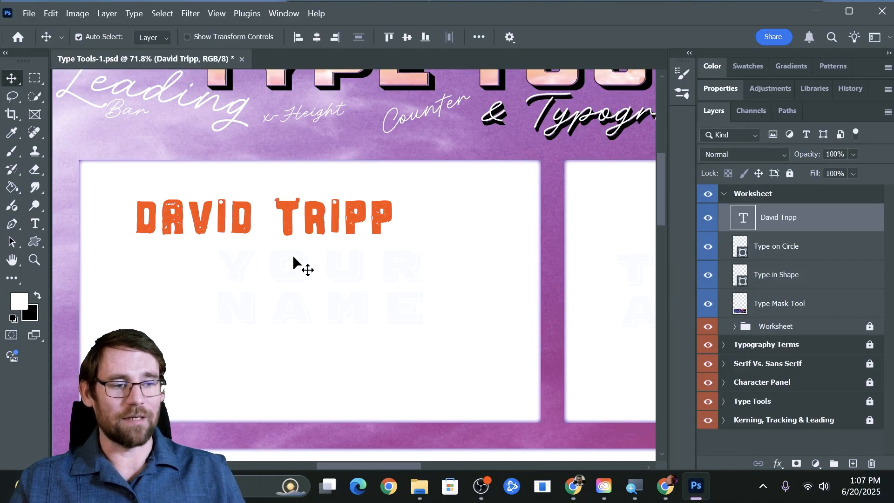
key(t)
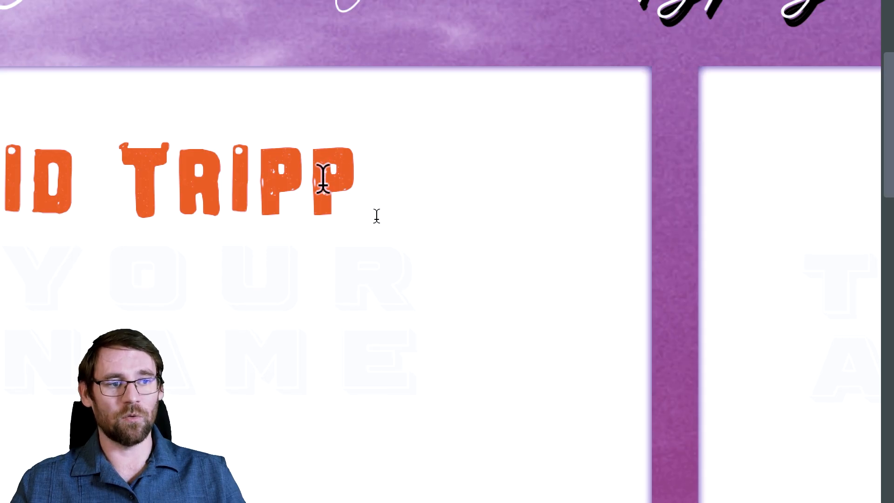
drag(355, 176, 100, 169)
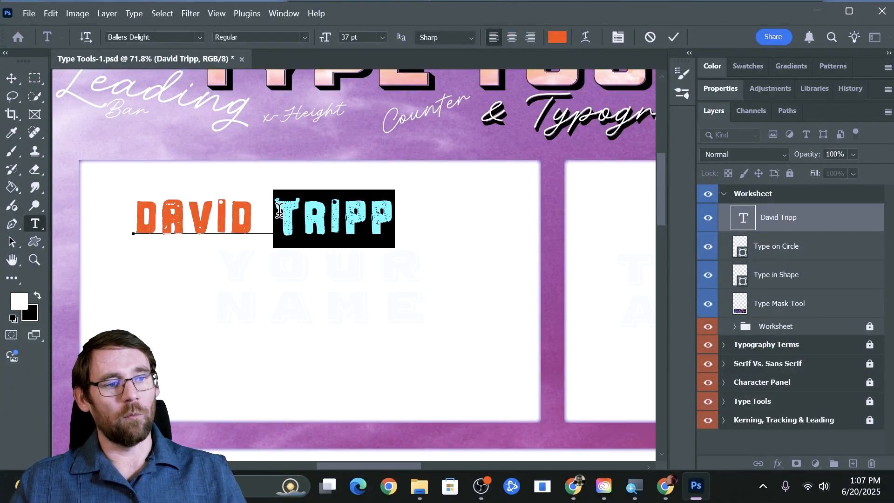
Apply the Aviano Future font to the surname and reselect it
click(203, 36)
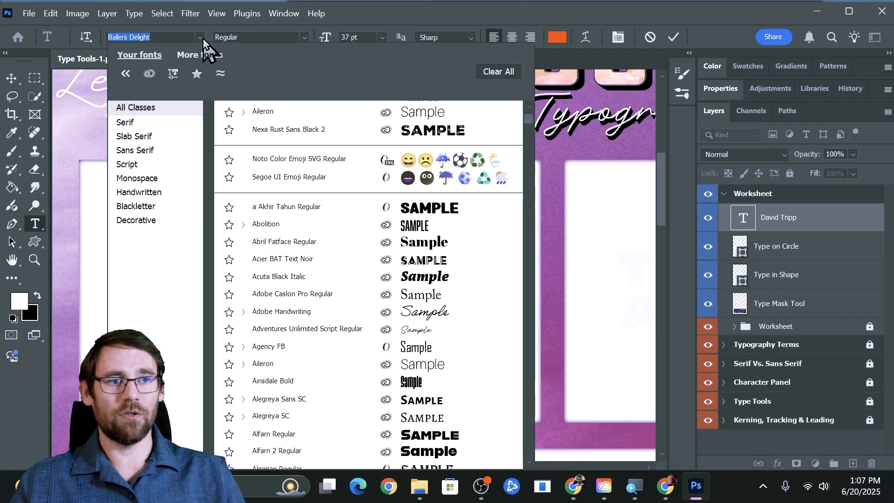
scroll(284, 270, down, 15)
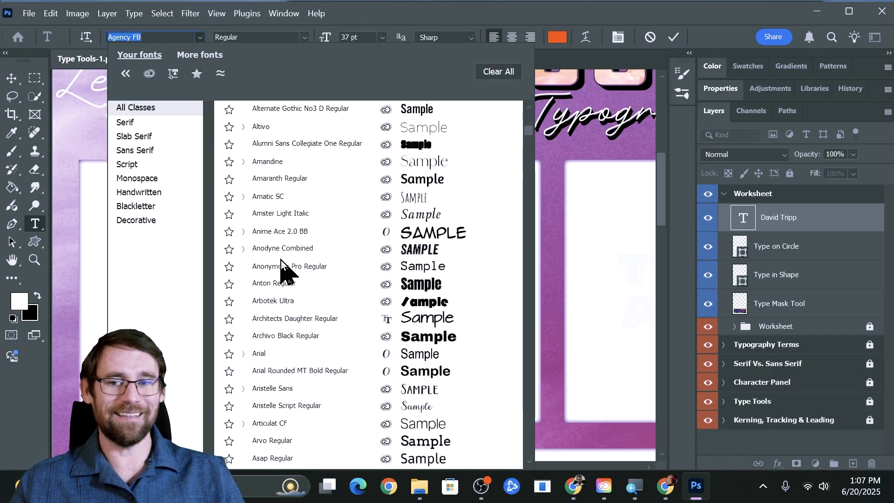
scroll(284, 270, down, 4)
scroll(280, 263, up, 1)
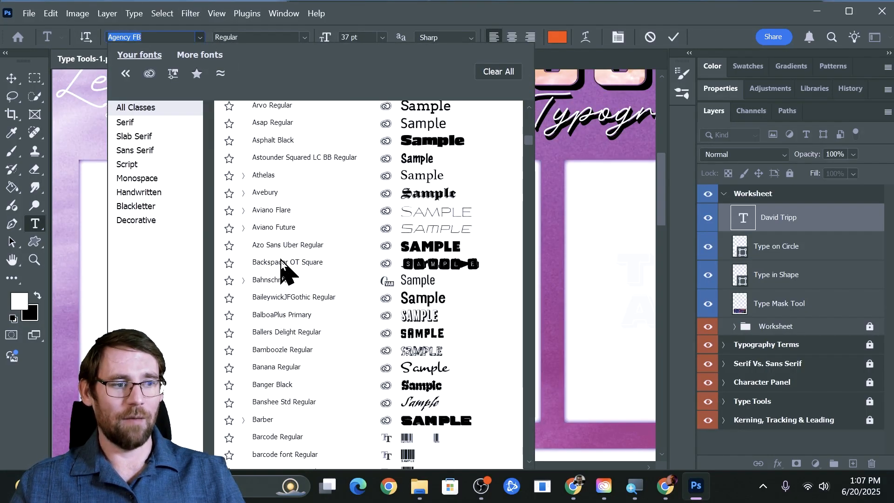
click(274, 227)
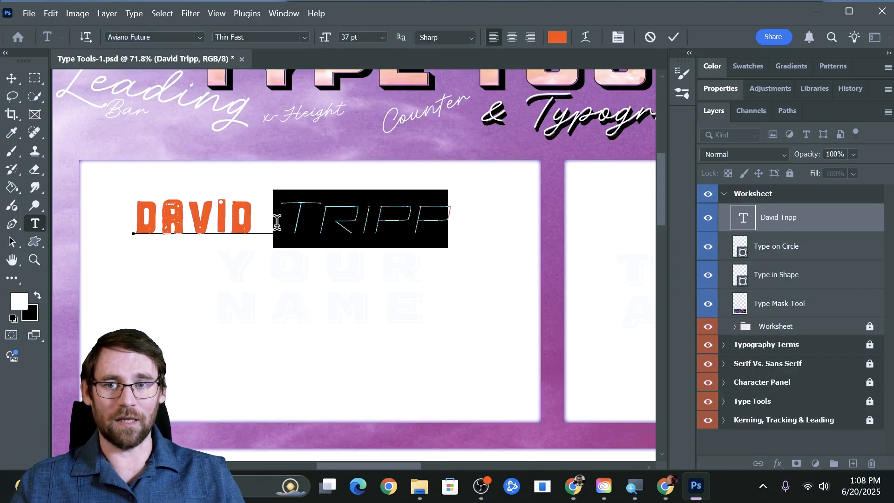
click(289, 218)
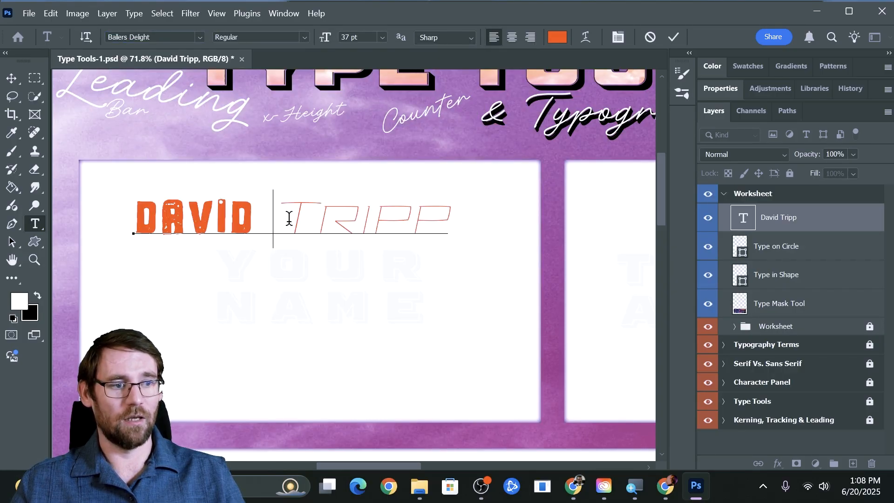
drag(281, 207, 471, 210)
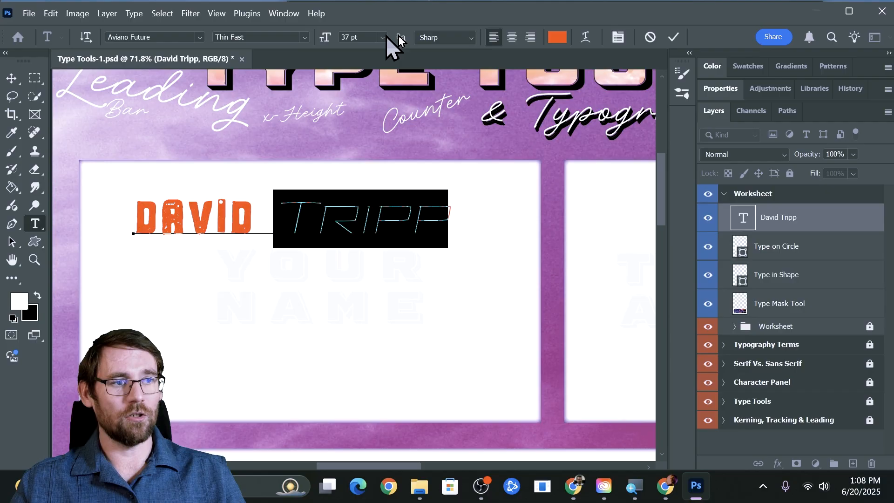
Colour the surname light blue (#63acfe)
click(556, 38)
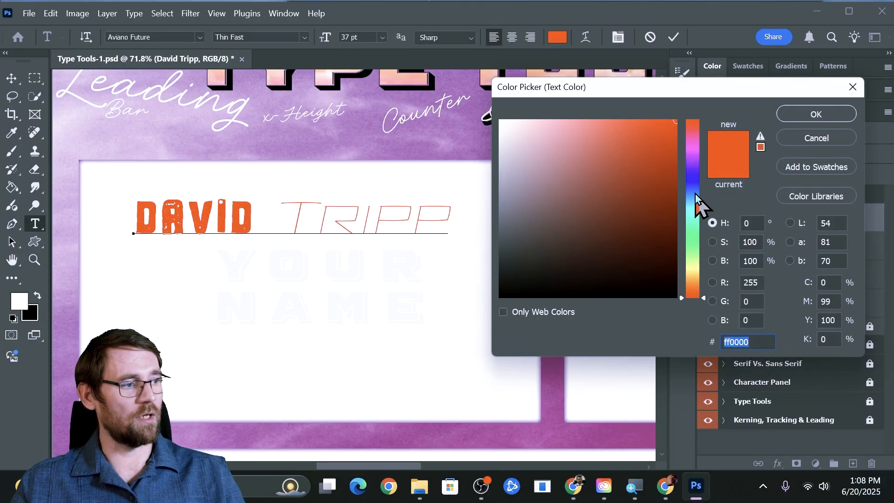
drag(698, 205, 679, 196)
click(609, 122)
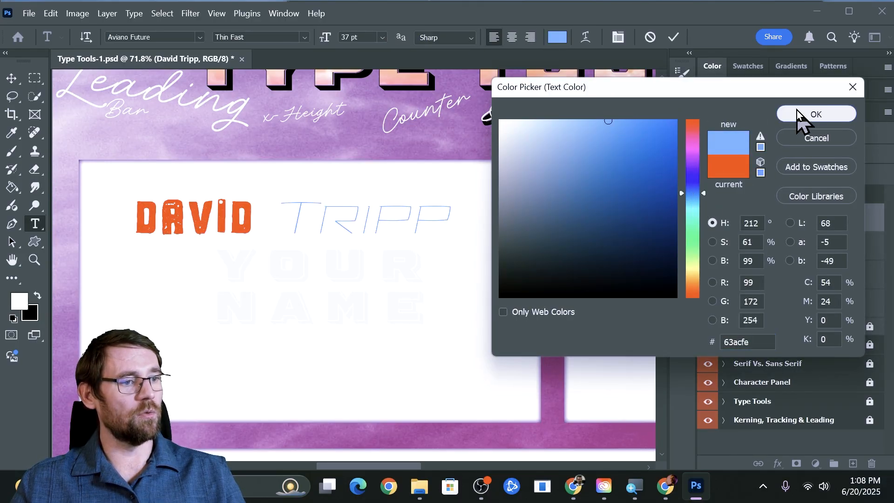
click(812, 114)
Change the surname's font to Adobe Handwriting (Ernie) and place the caret after the first name
click(199, 37)
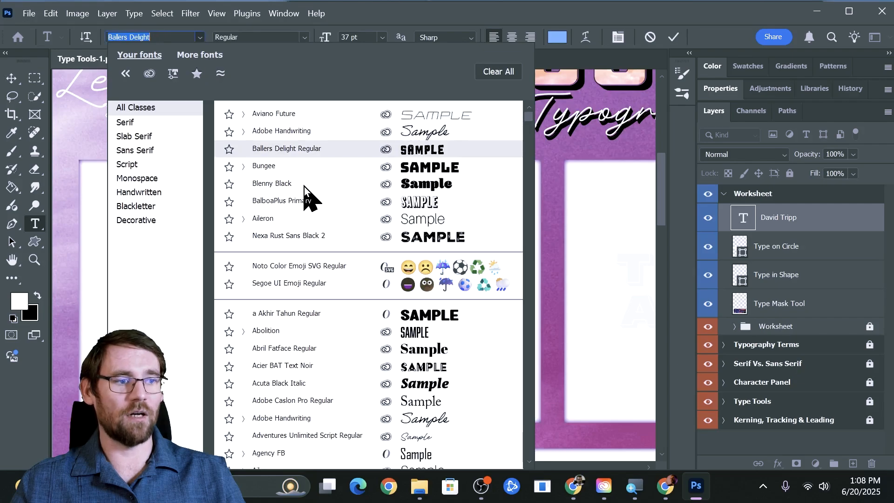
click(308, 134)
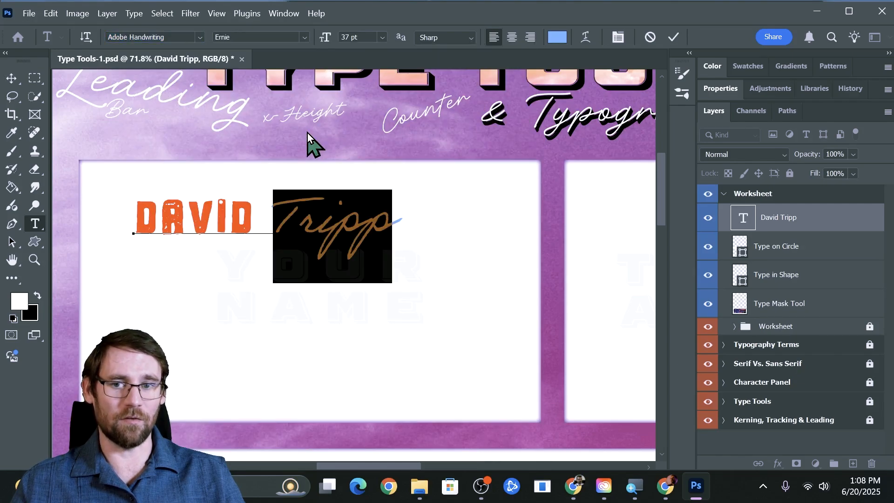
click(318, 242)
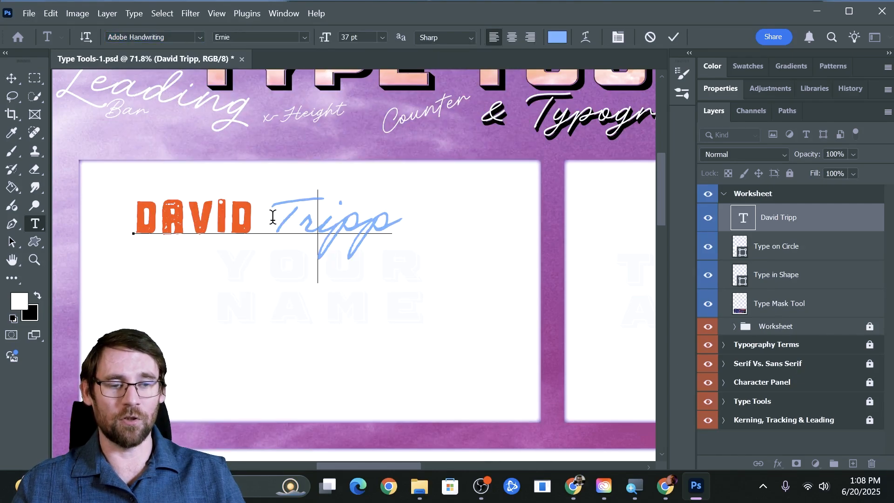
click(273, 217)
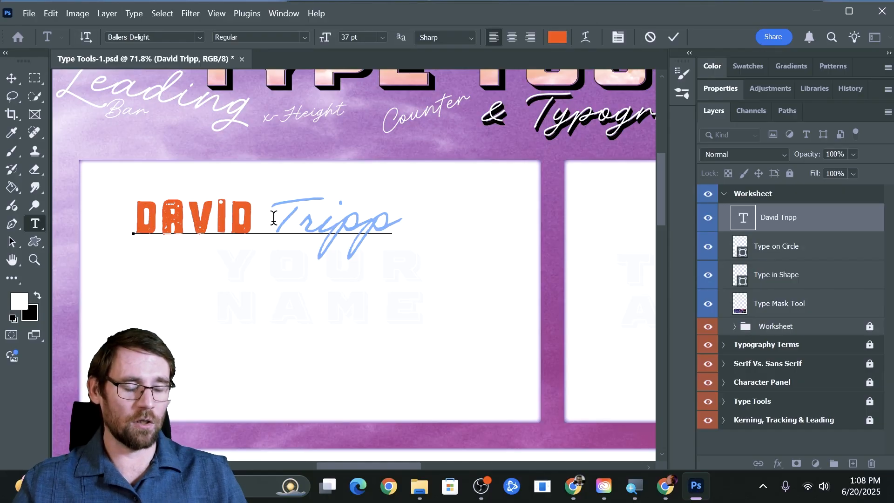
click(250, 211)
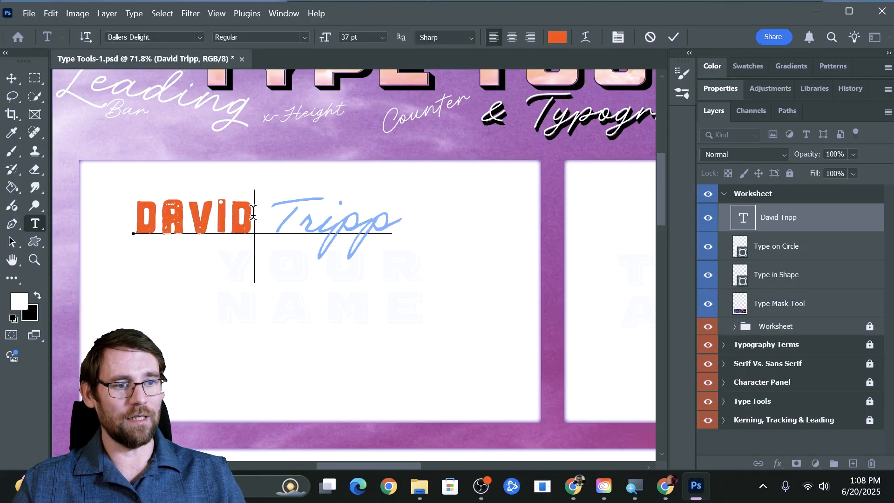
Break the surname onto its own line below the first name and show the Character settings
drag(262, 212, 268, 211)
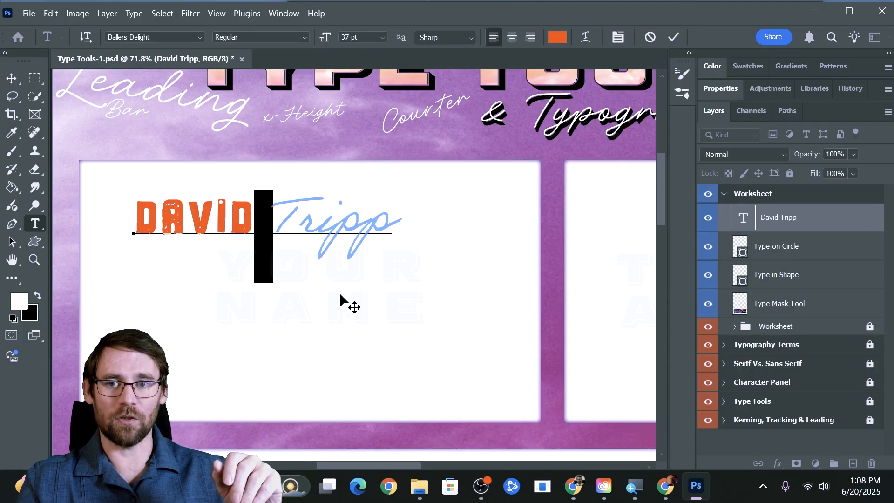
key(Return)
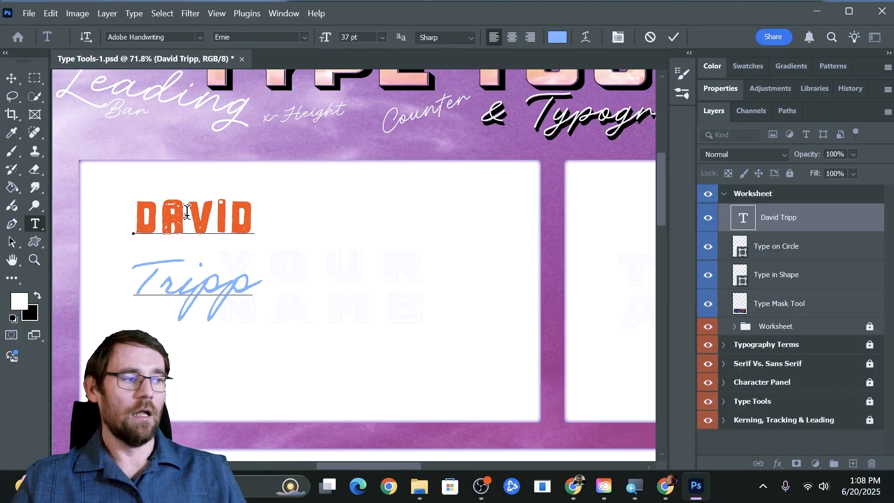
click(721, 89)
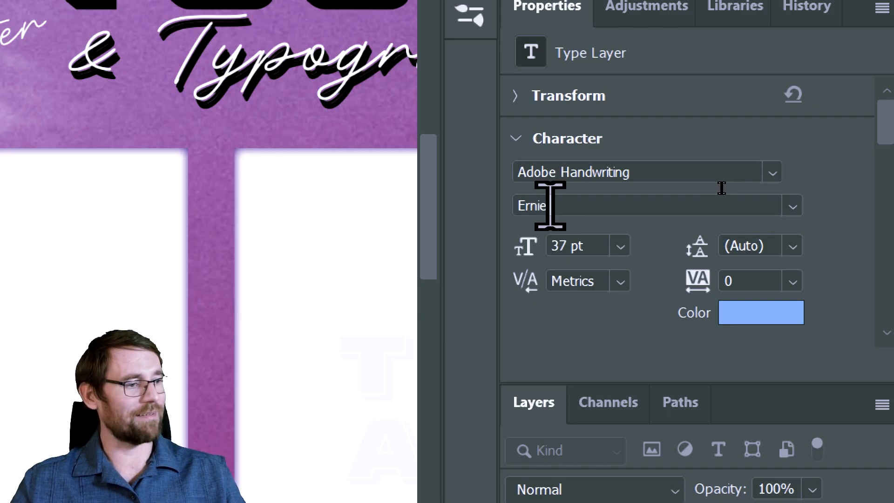
click(550, 245)
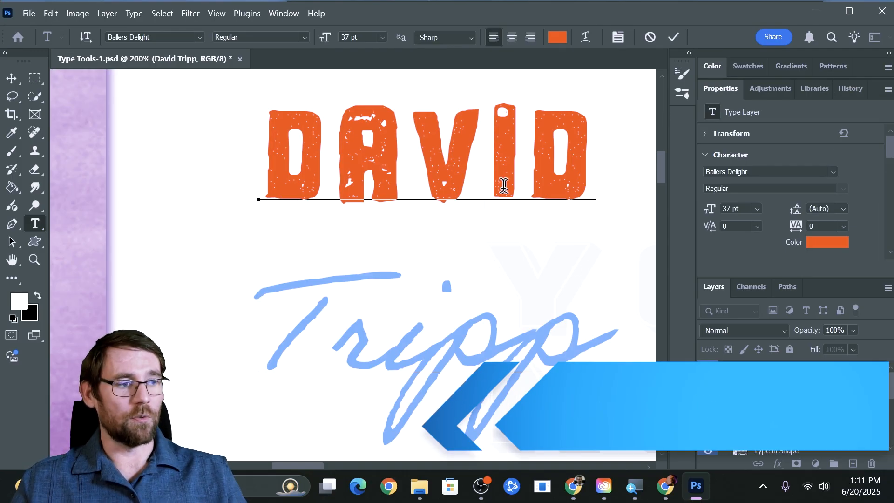
click(426, 161)
click(338, 154)
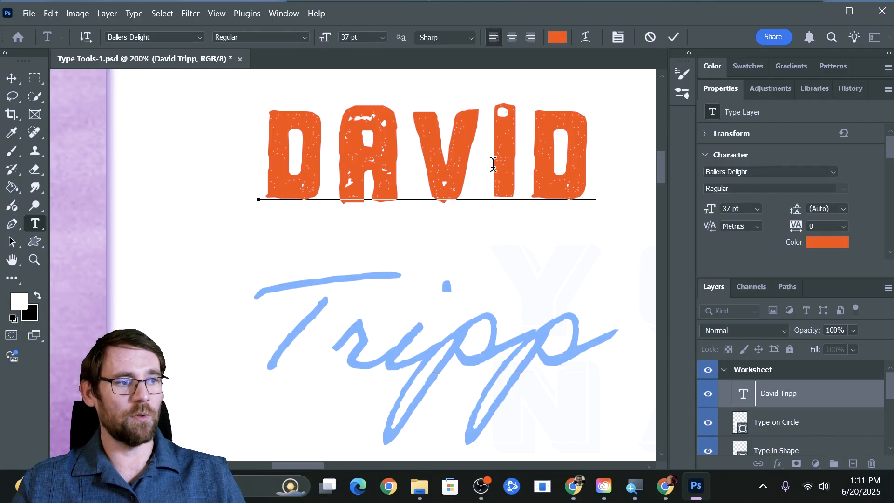
click(493, 164)
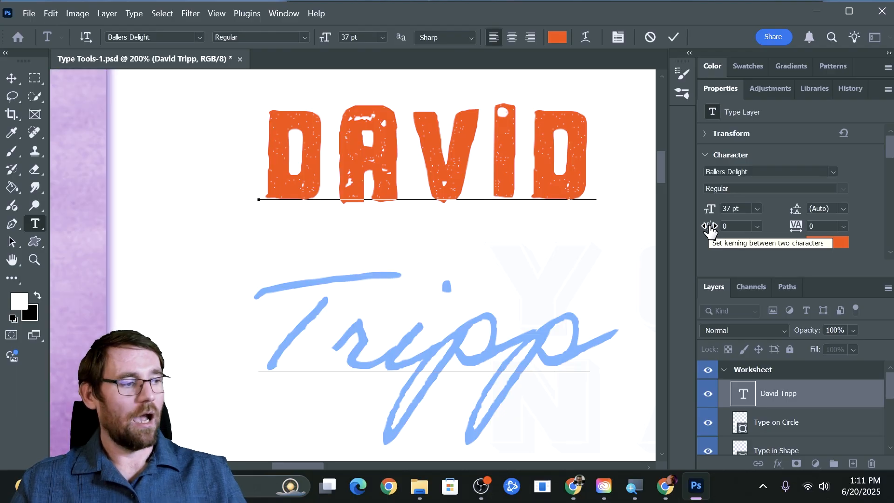
Kern the V–I pair of the first name to -50, then select the whole first name
mouse_move(711, 227)
mouse_down()
mouse_move(724, 232)
mouse_move(696, 239)
mouse_move(707, 232)
mouse_up()
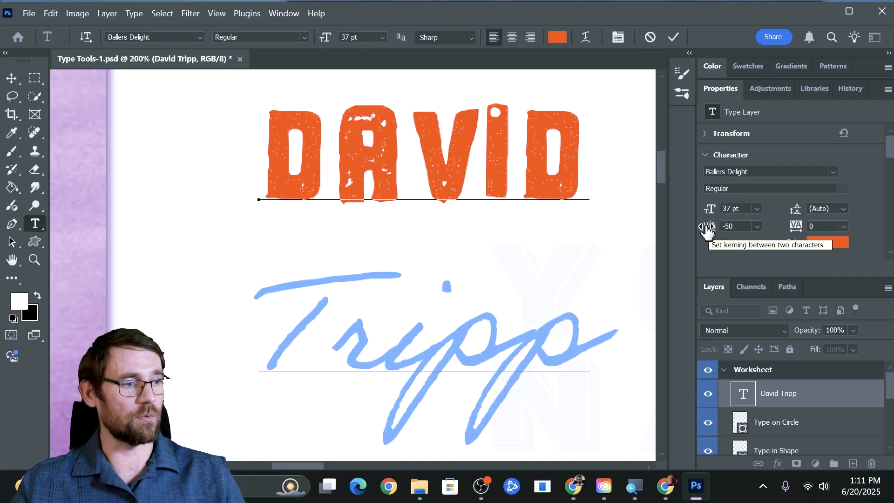
click(574, 159)
drag(573, 159, 265, 170)
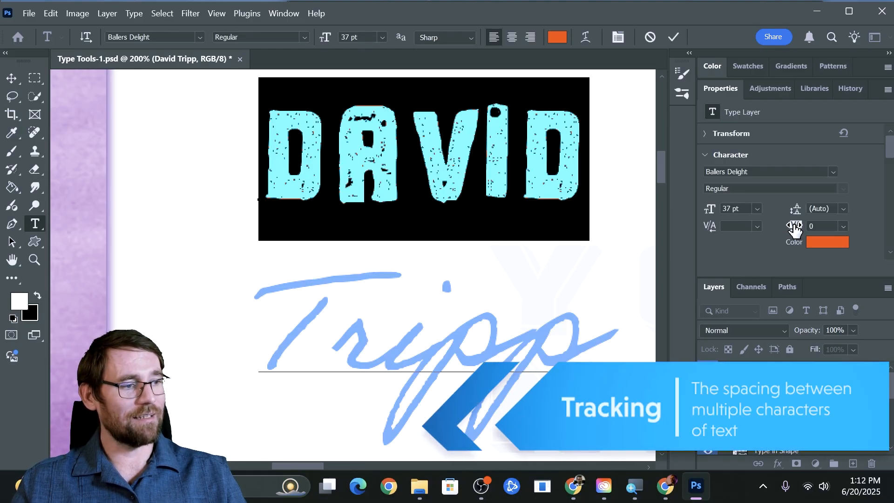
Spread the first name's letters to a tracking of 300 and commit the edits
drag(795, 228, 798, 231)
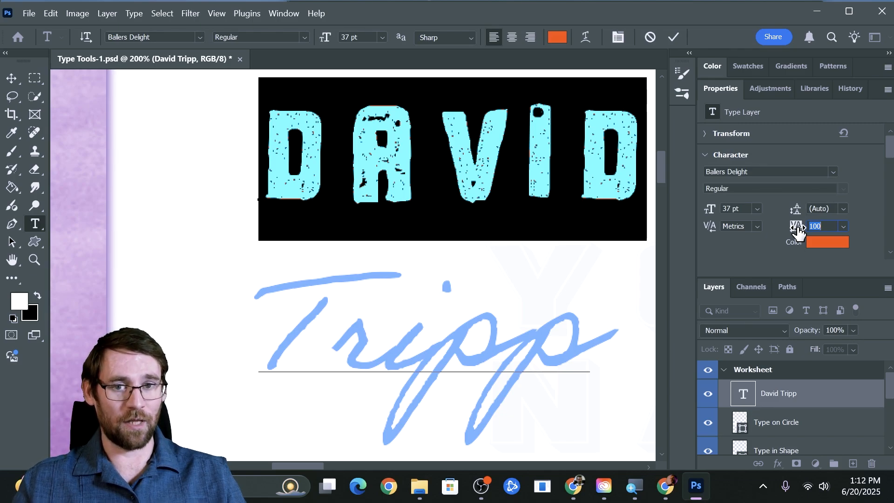
drag(798, 231, 806, 233)
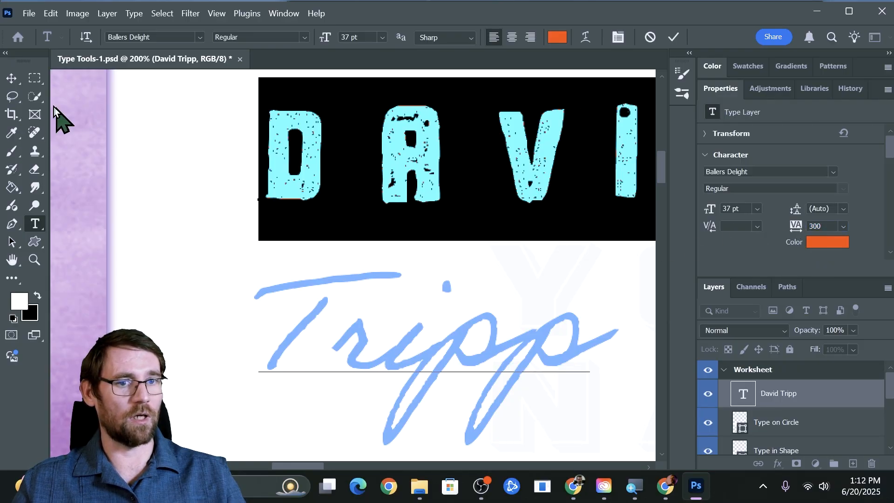
click(11, 78)
key(ctrl+minus)
Reduce the surname's leading to 27 pt so it sits tight under the first name
double_click(360, 298)
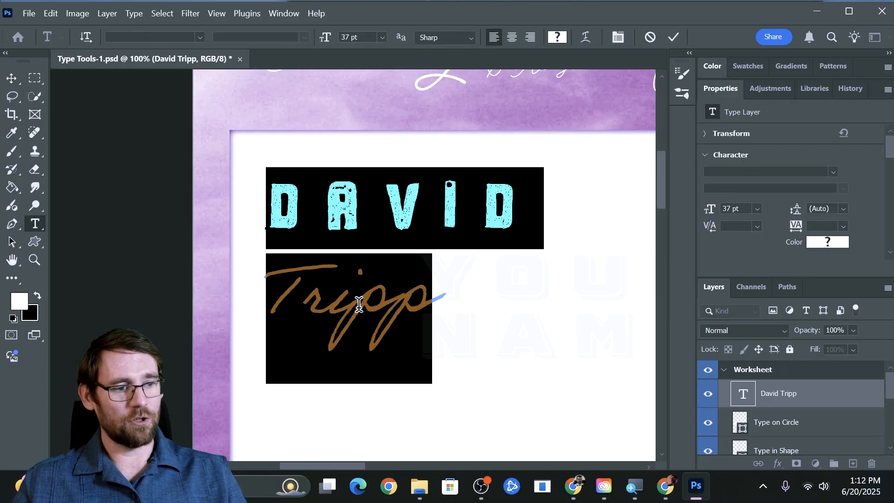
double_click(359, 303)
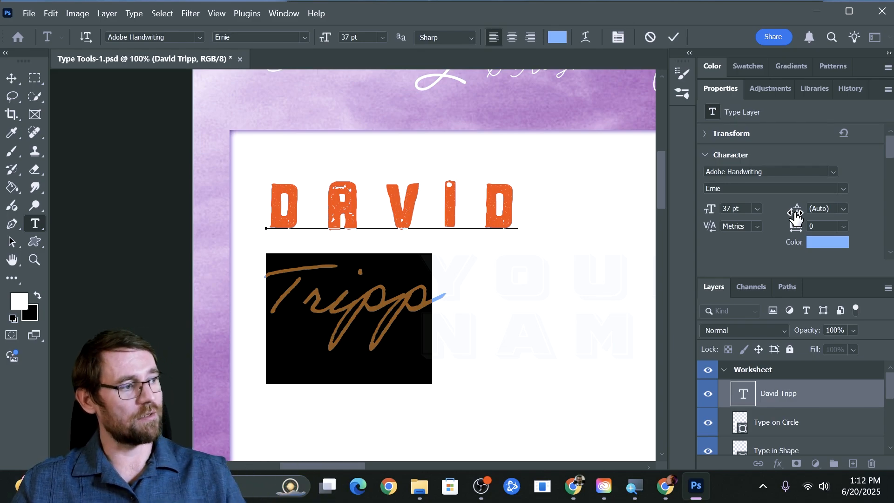
drag(796, 214, 782, 218)
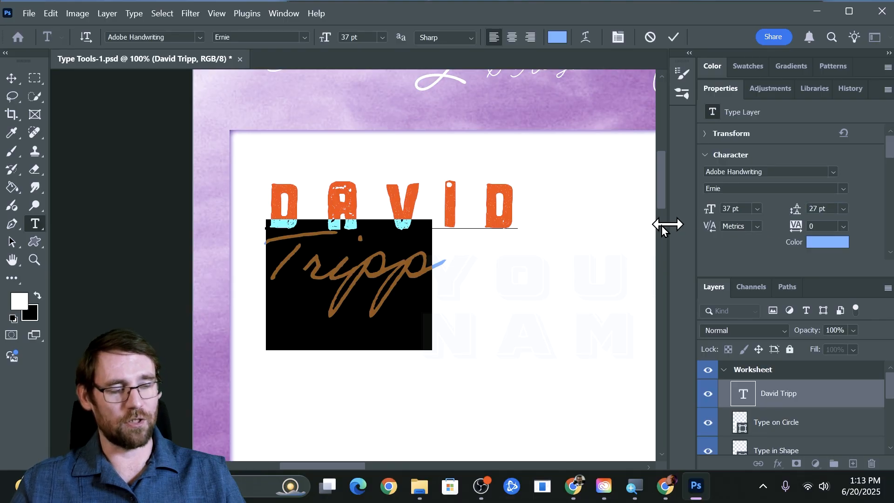
Select the first name and lower its tracking to 60
click(385, 204)
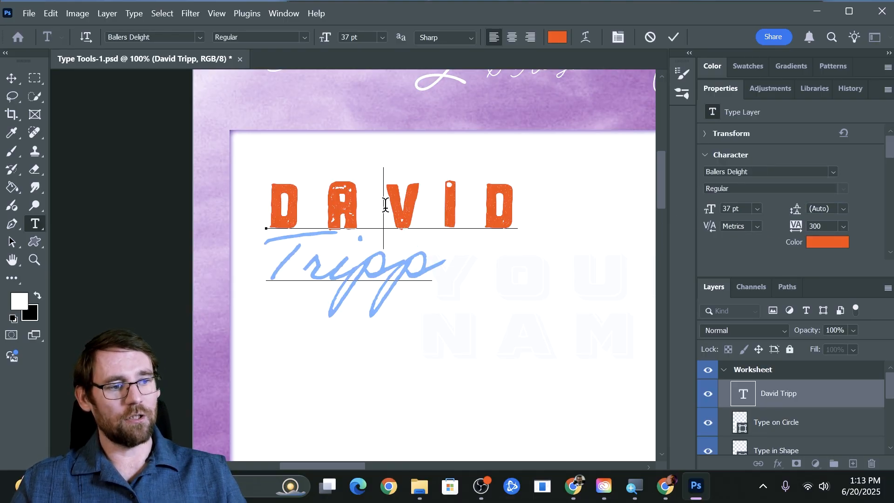
double_click(385, 204)
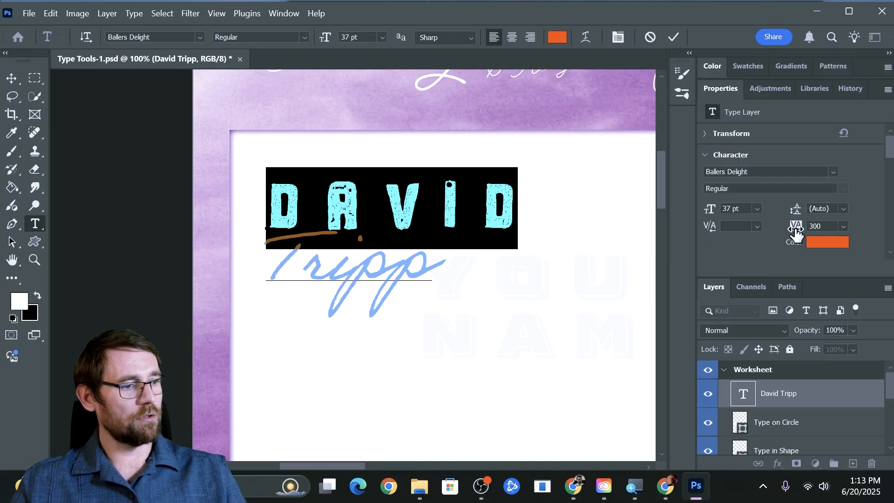
drag(796, 233, 787, 235)
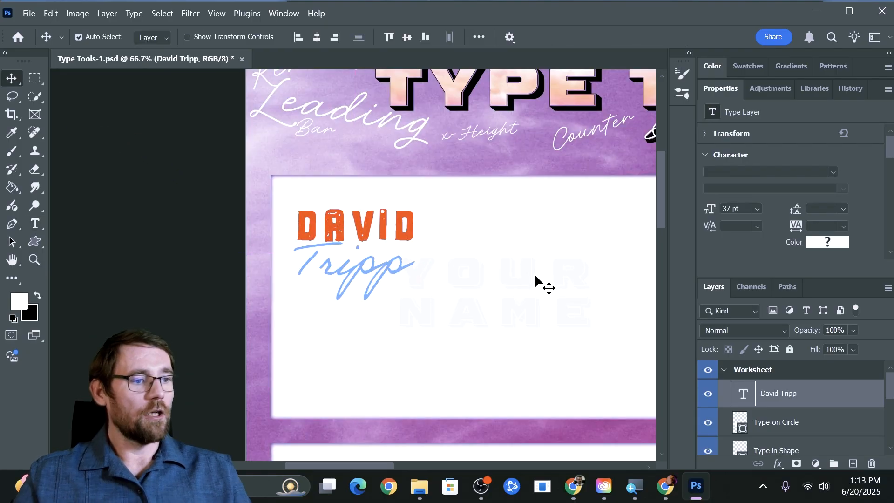
drag(540, 291, 443, 241)
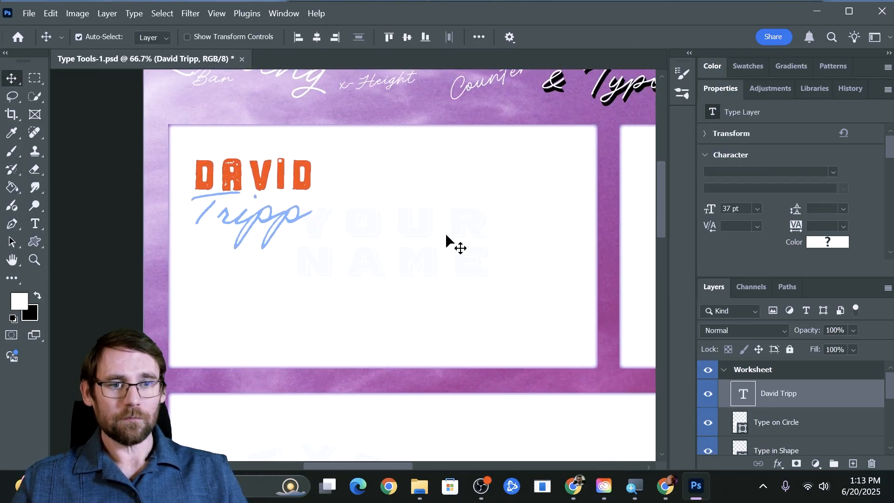
Enlarge the two-line name to about 224 percent and shift it up and right
key(t)
drag(294, 213, 176, 168)
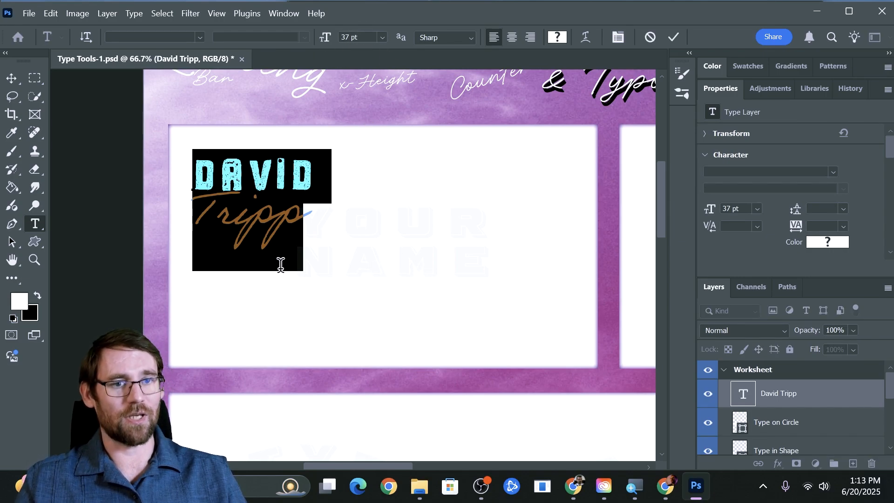
click(398, 273)
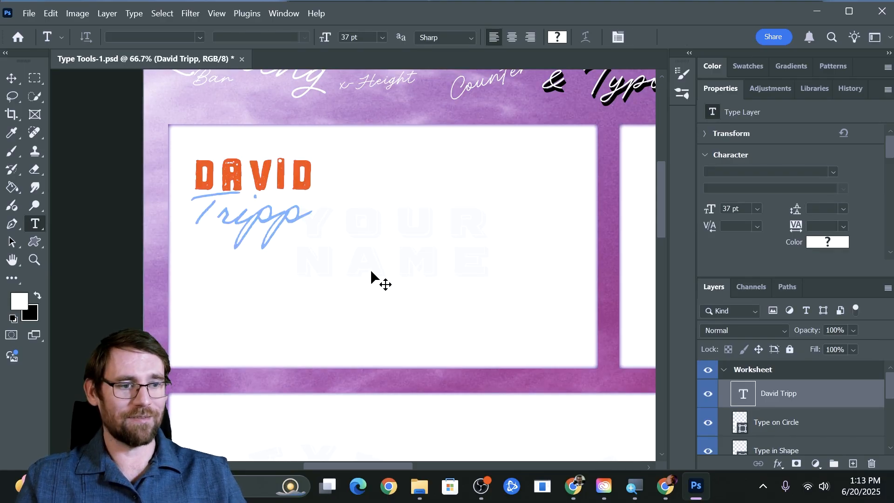
key(ctrl+t)
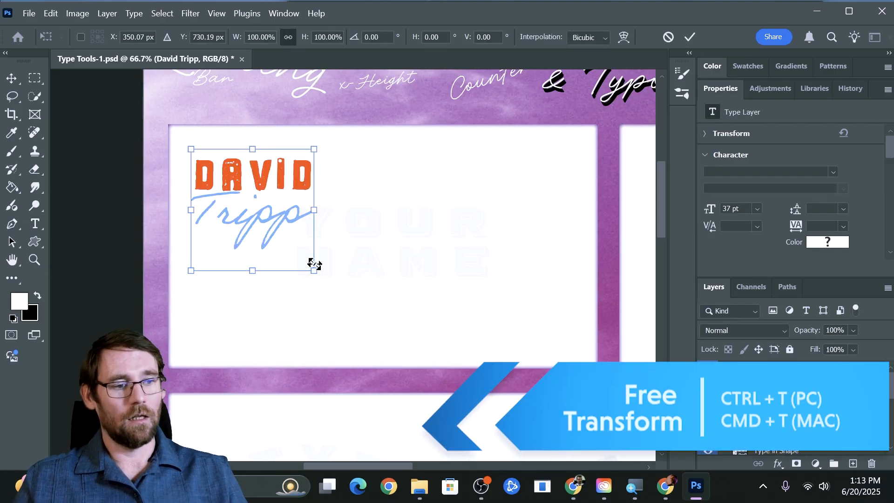
drag(314, 271, 493, 396)
drag(363, 302, 421, 286)
key(Return)
Pan the canvas left until the whole empty Text Area panel is in view
key(t)
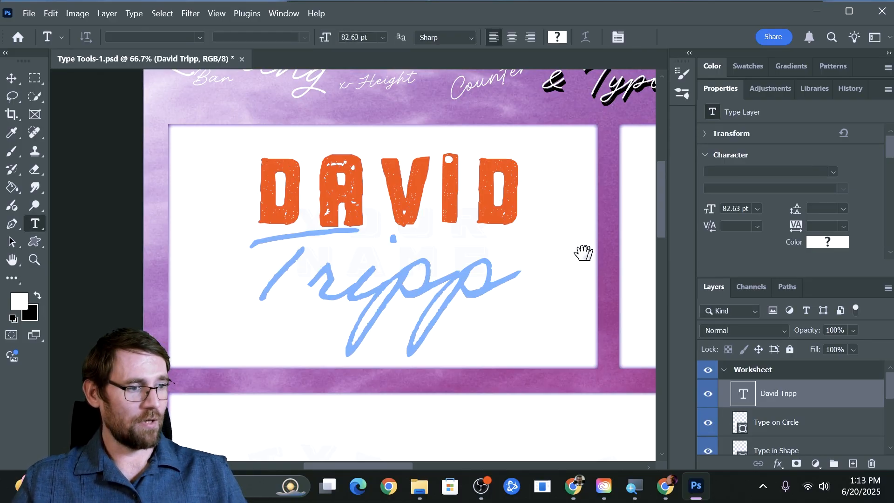
drag(582, 251, 268, 250)
drag(460, 263, 417, 258)
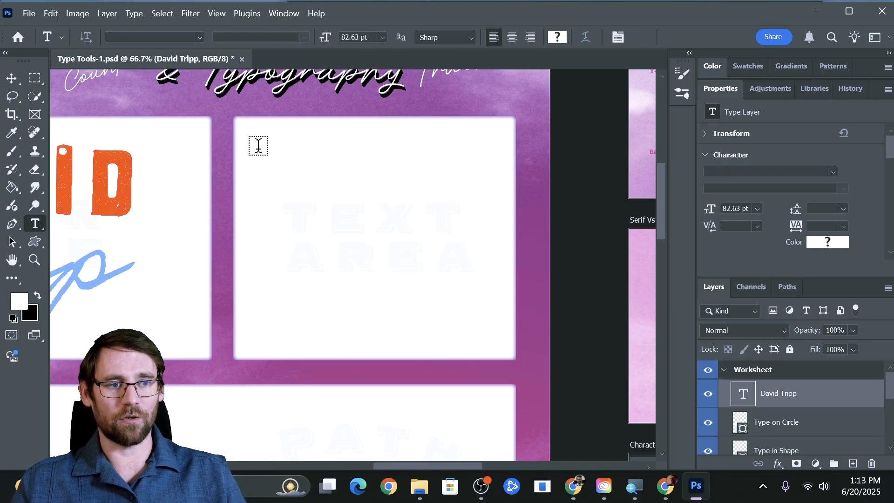
Draw a Lorem ipsum paragraph box in the Text Area panel, set it to 12 pt, and narrow it
drag(258, 145, 487, 326)
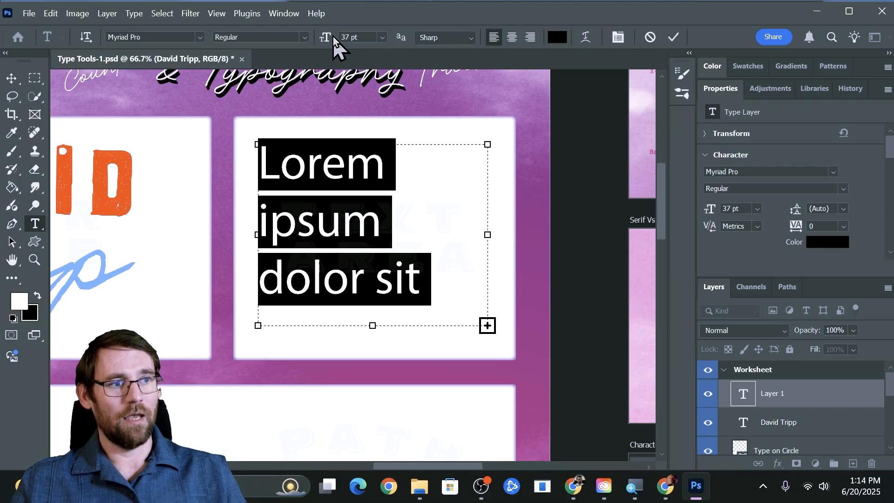
drag(327, 37, 317, 42)
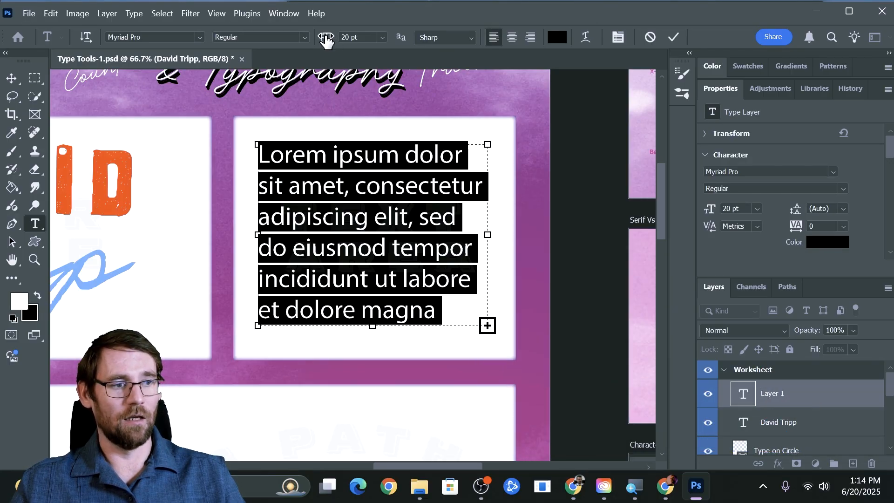
drag(325, 41, 321, 40)
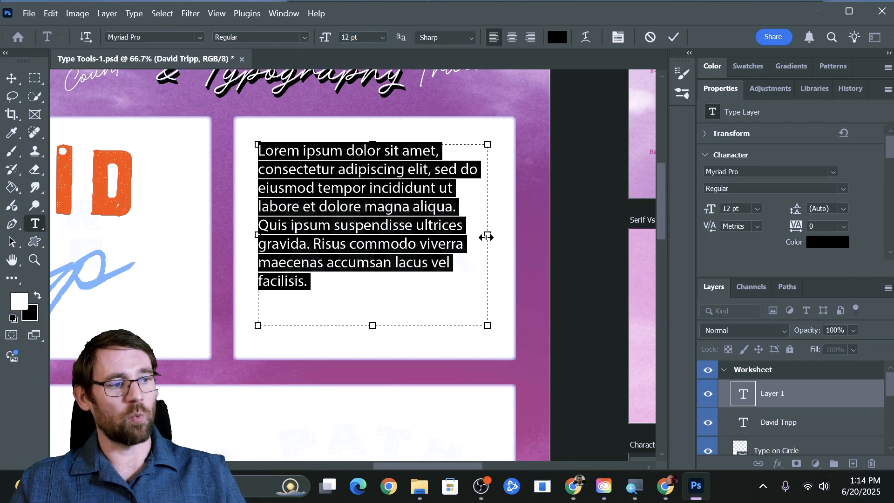
mouse_move(476, 237)
mouse_down()
mouse_move(425, 233)
mouse_move(481, 234)
mouse_up()
drag(315, 284, 239, 145)
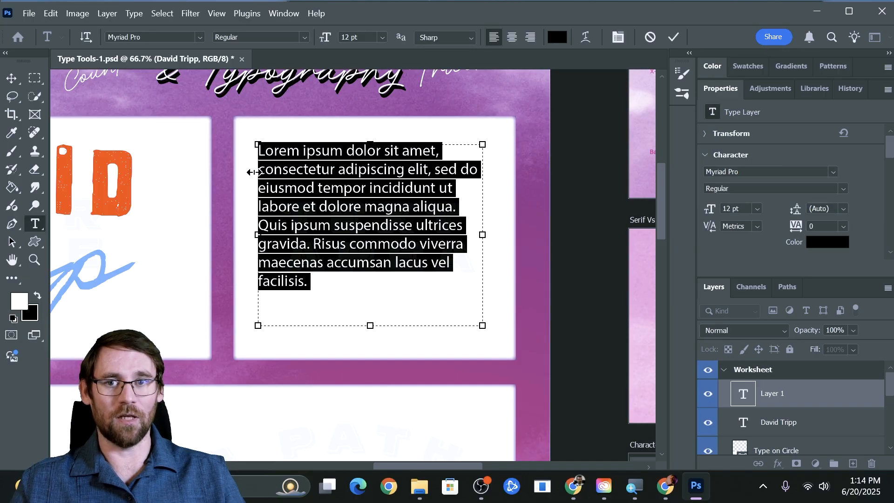
click(516, 36)
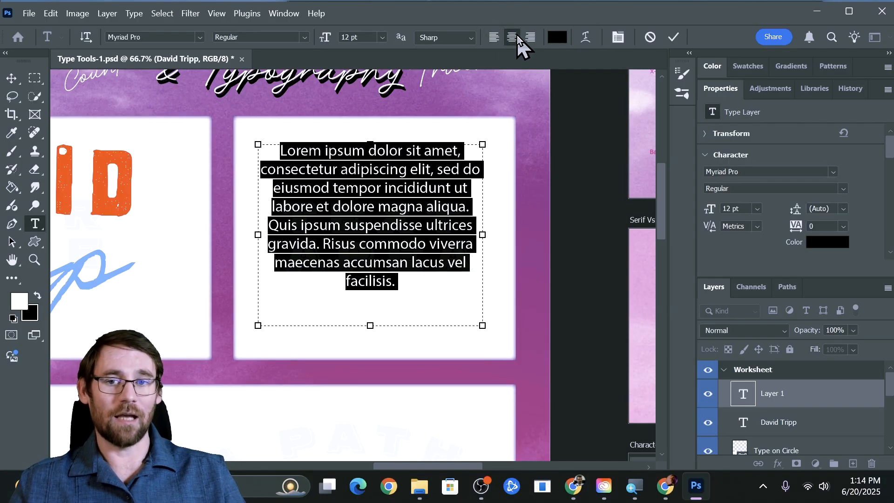
click(529, 37)
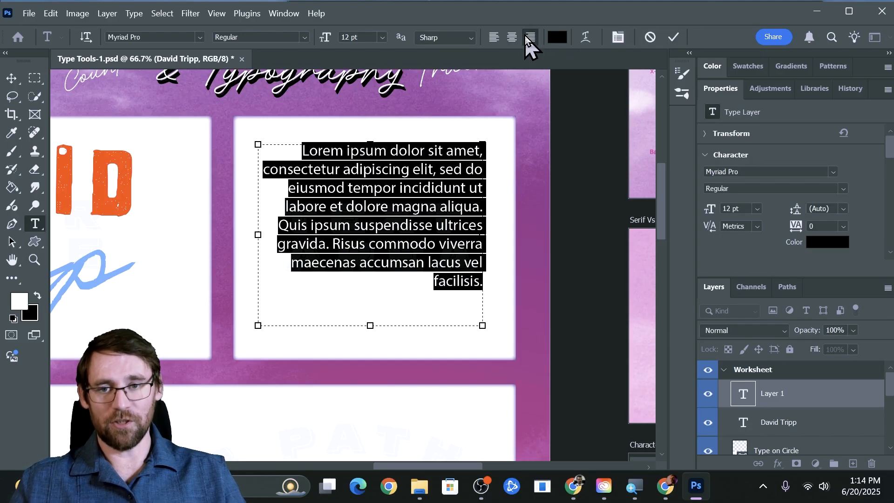
click(490, 41)
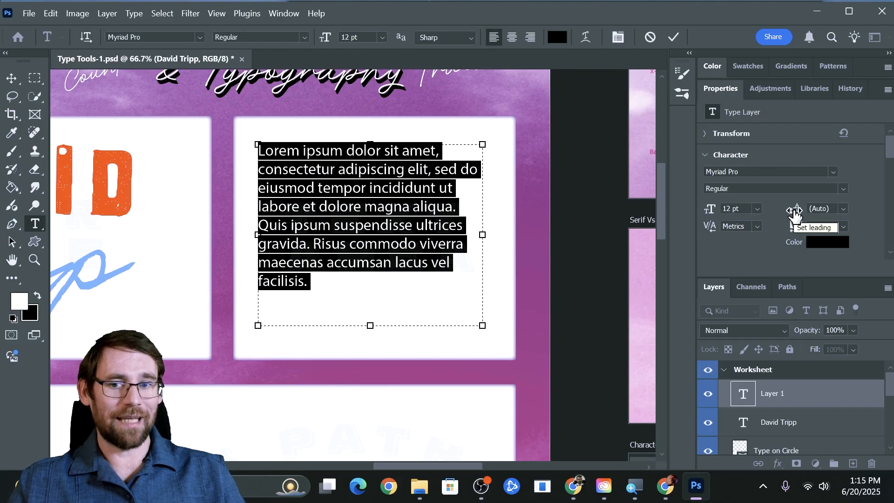
Try several leading values on the paragraph, settling on 17 pt
drag(795, 214, 799, 215)
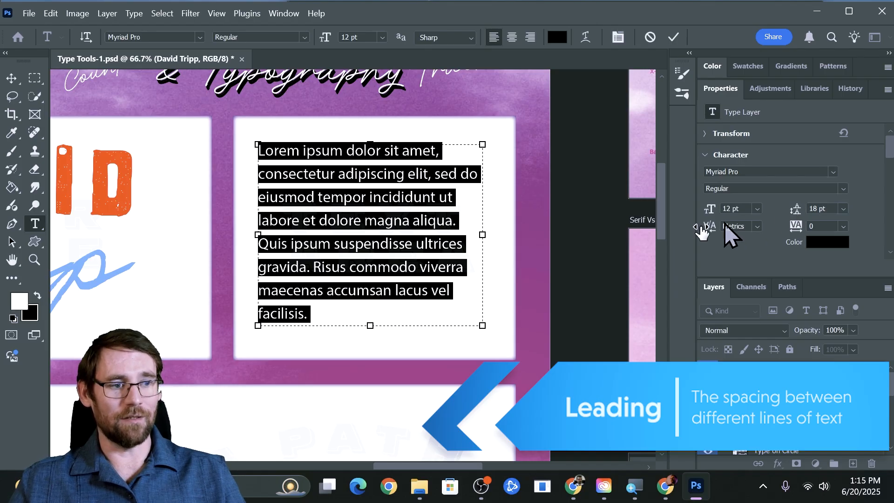
click(452, 277)
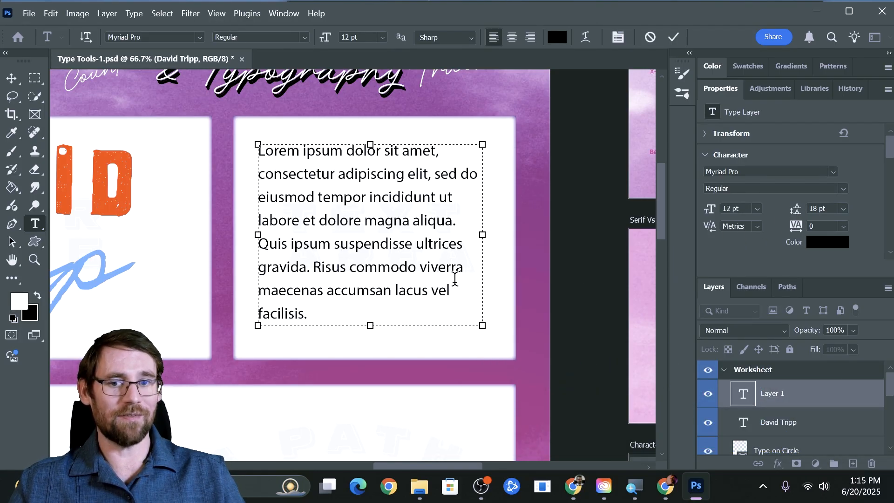
key(ctrl+a)
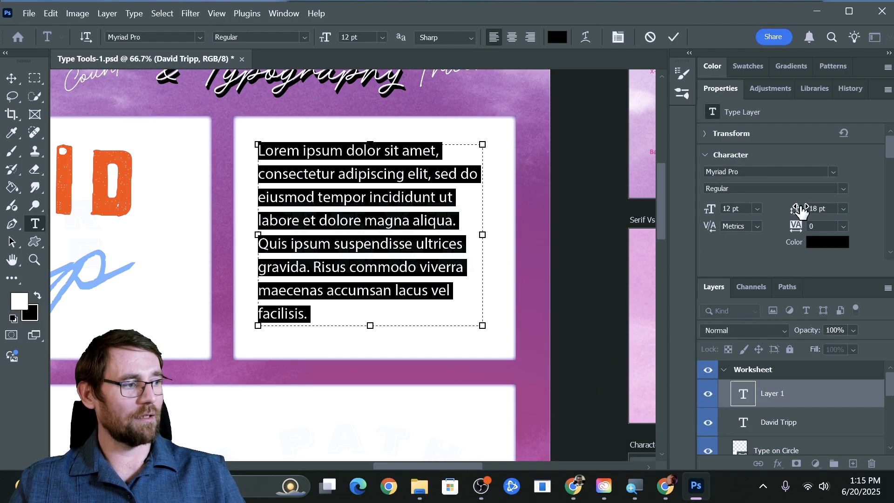
drag(798, 212, 796, 211)
click(428, 253)
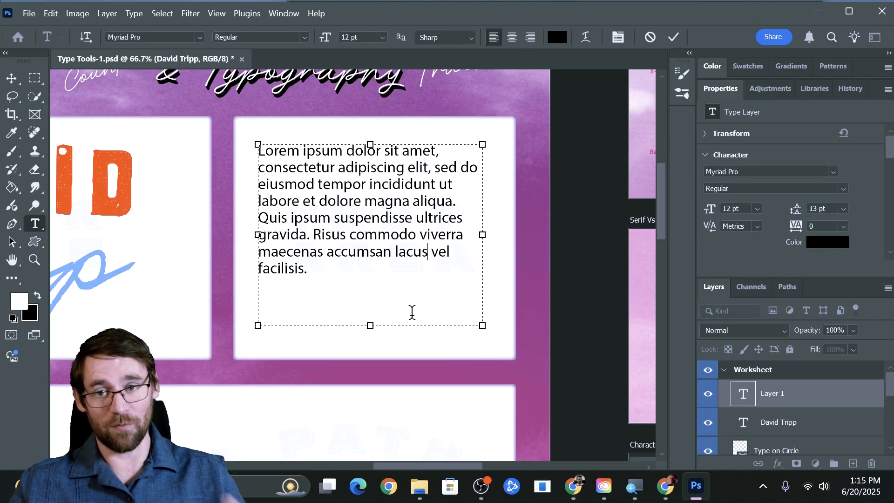
key(ctrl+a)
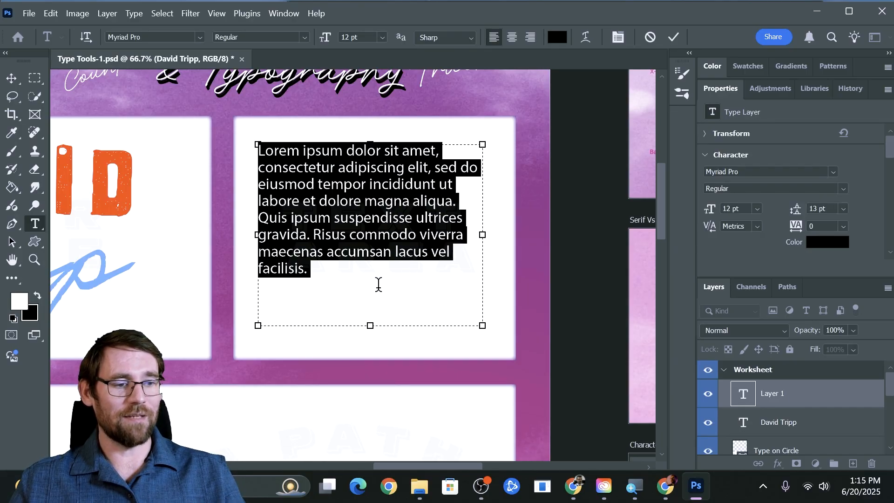
drag(794, 208, 801, 209)
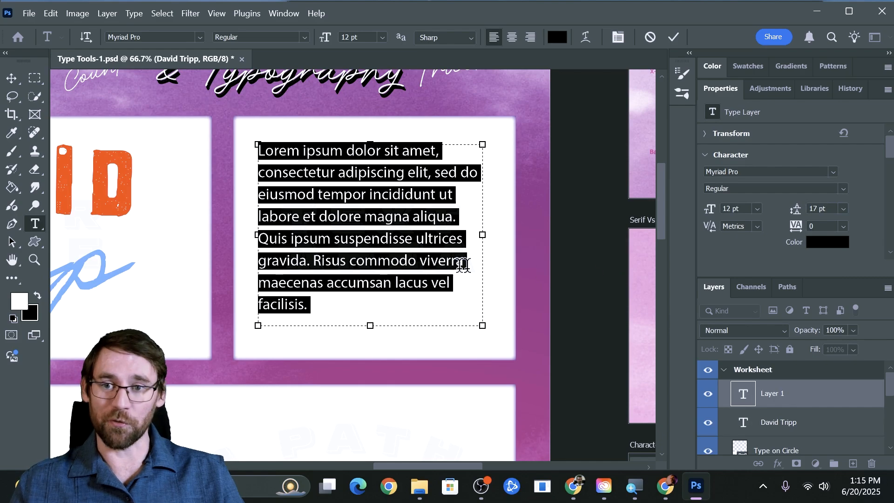
Commit the paragraph and pan down to the Type on a Path panel
click(11, 78)
drag(239, 348, 482, 112)
scroll(797, 401, down, 2)
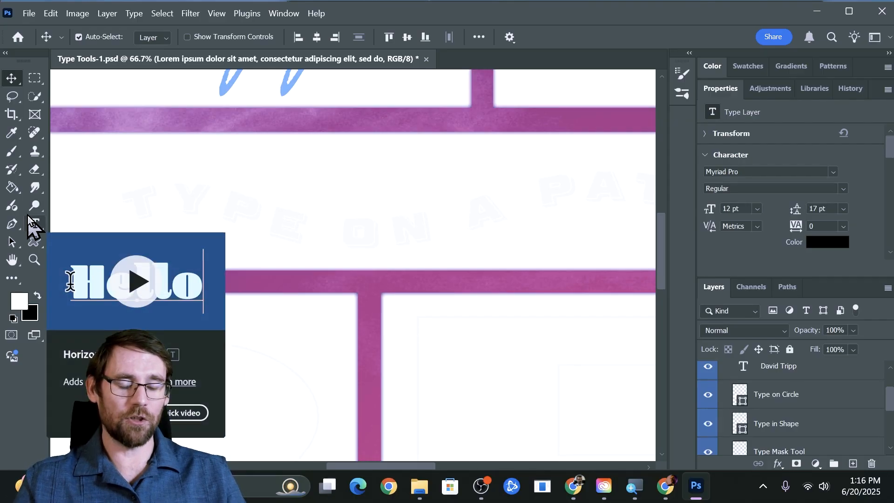
Draw a wavy Pen path with three anchor points across the Type on a Path panel
key(p)
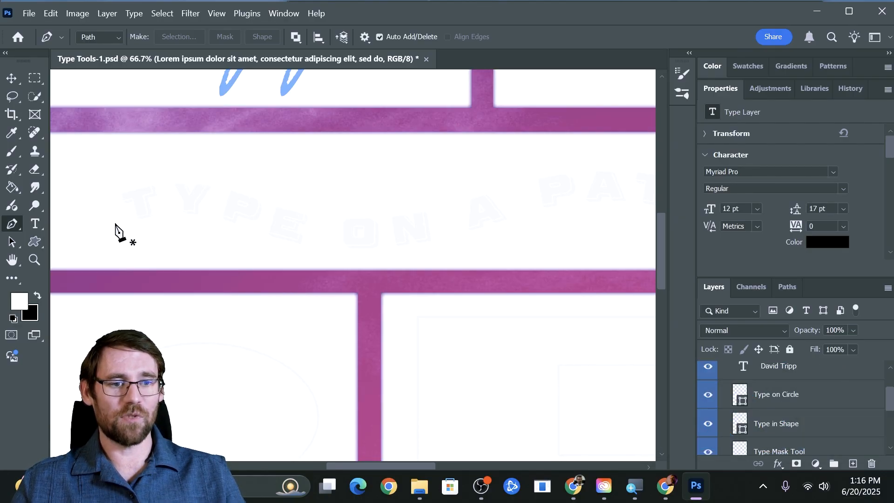
click(115, 224)
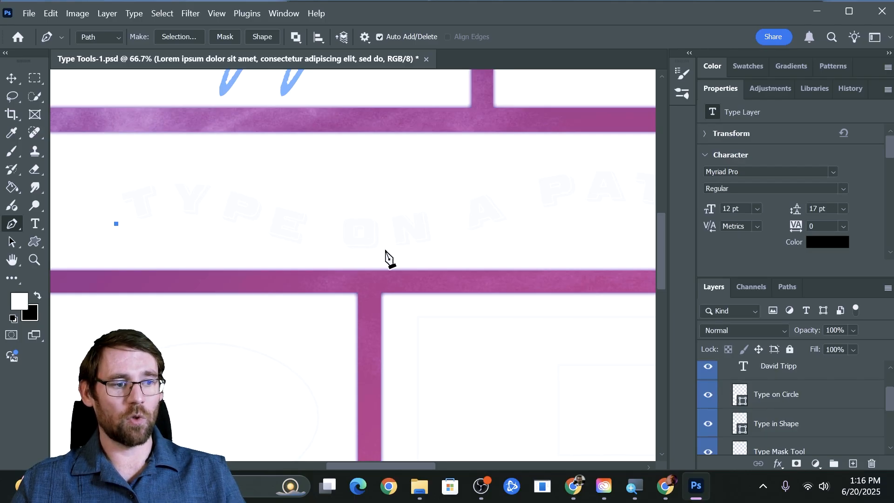
drag(385, 250, 433, 255)
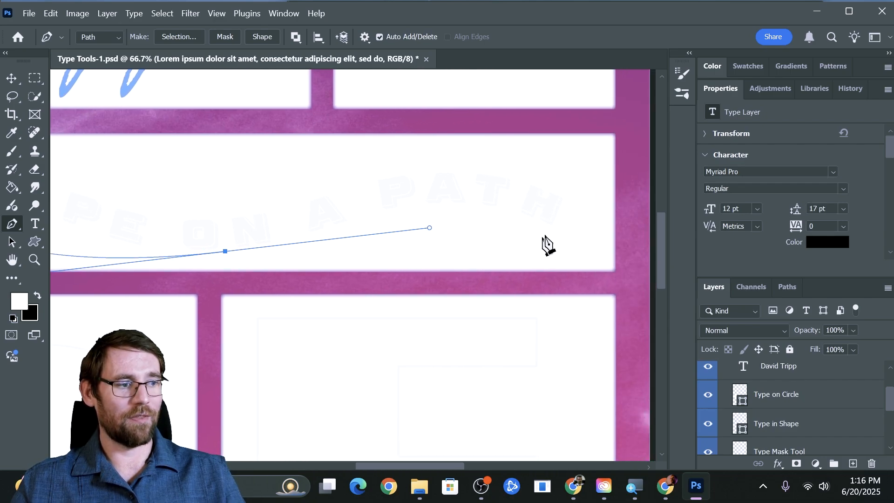
drag(551, 230, 598, 278)
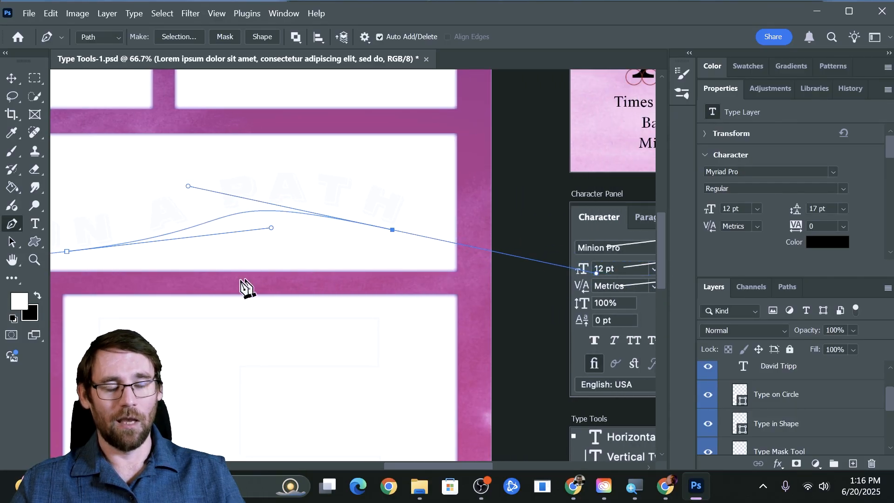
drag(152, 276, 430, 286)
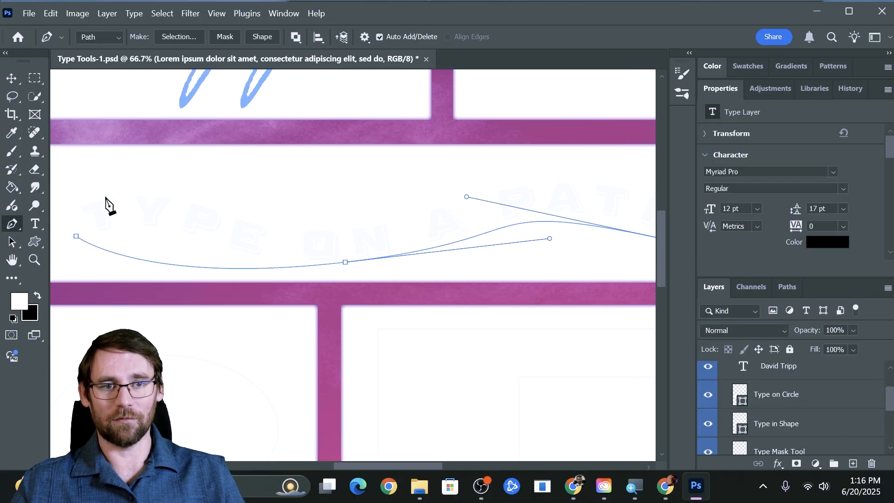
click(34, 224)
click(73, 224)
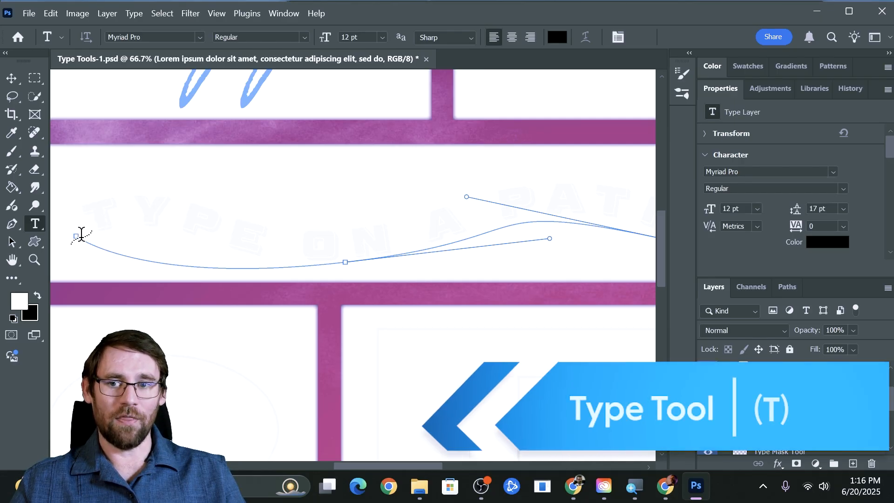
Flow Lorem ipsum placeholder text along the wavy path at 39 pt and commit it, then pan to the ellipse panel
click(81, 235)
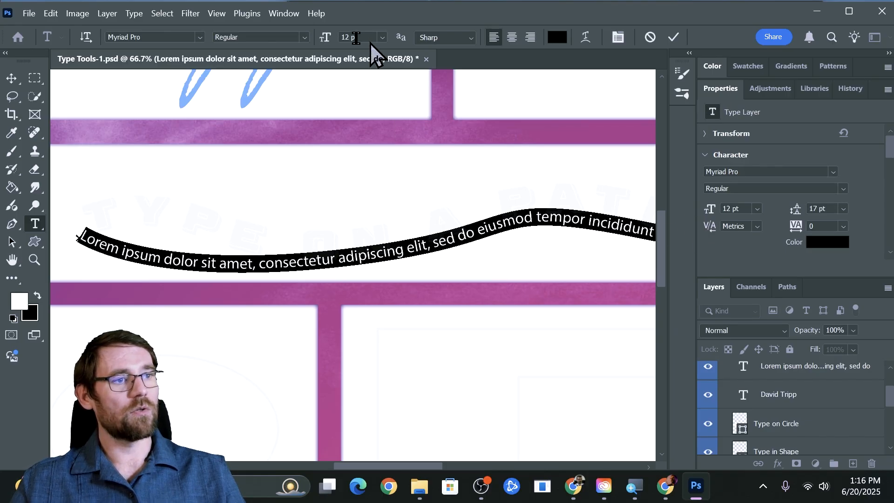
drag(334, 38, 335, 49)
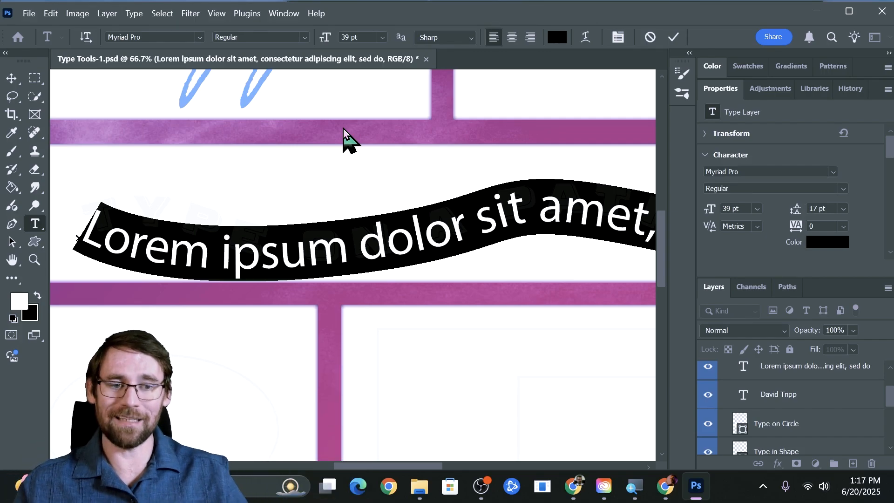
click(10, 78)
key(ctrl+j)
drag(155, 313, 335, 96)
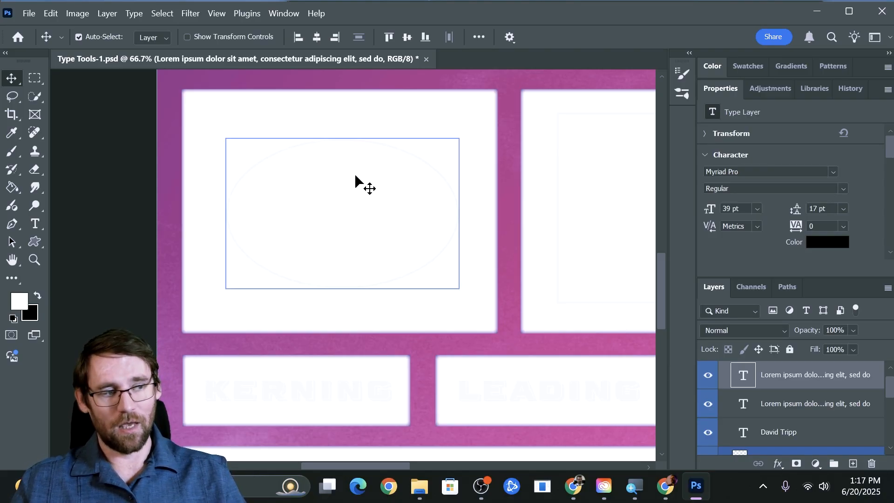
Select the Type on Circle ellipse layer, try placing text inside the ellipse, then undo it
scroll(775, 399, up, 1)
scroll(778, 398, down, 1)
scroll(778, 399, down, 2)
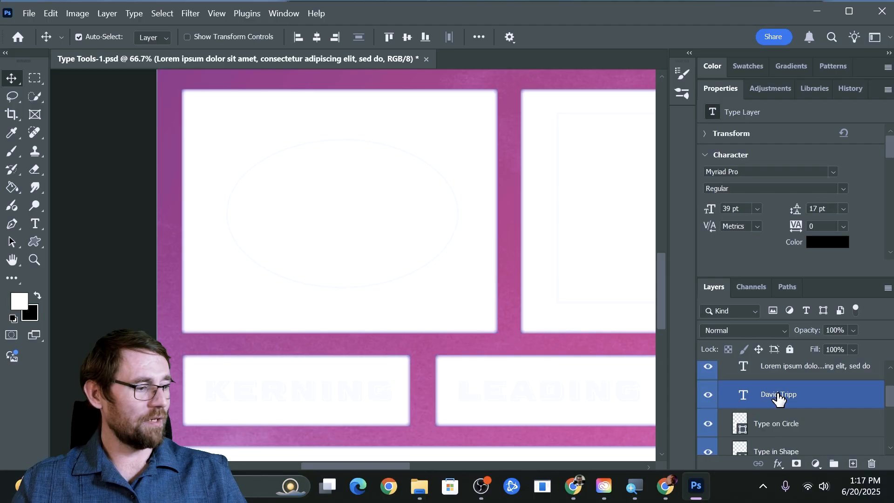
click(780, 399)
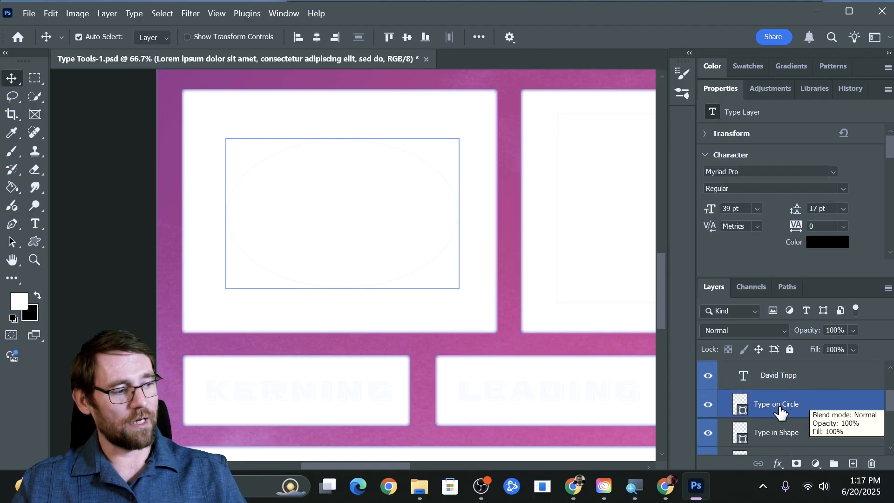
click(782, 407)
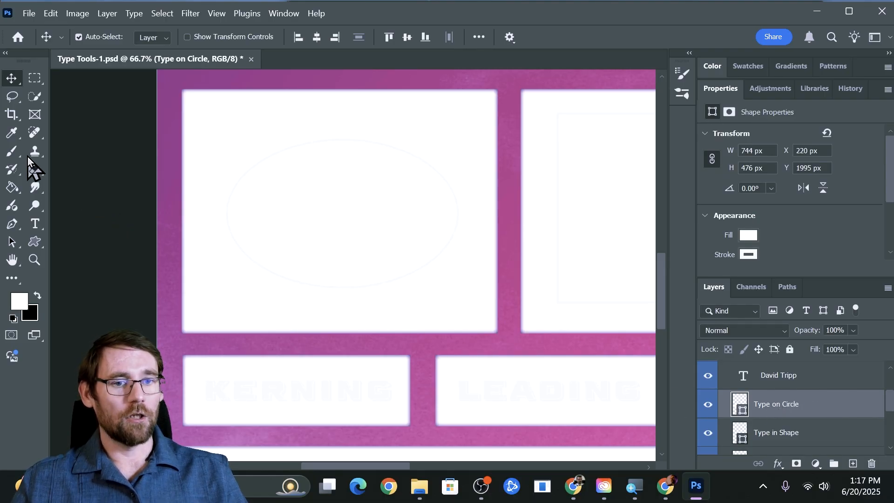
click(36, 225)
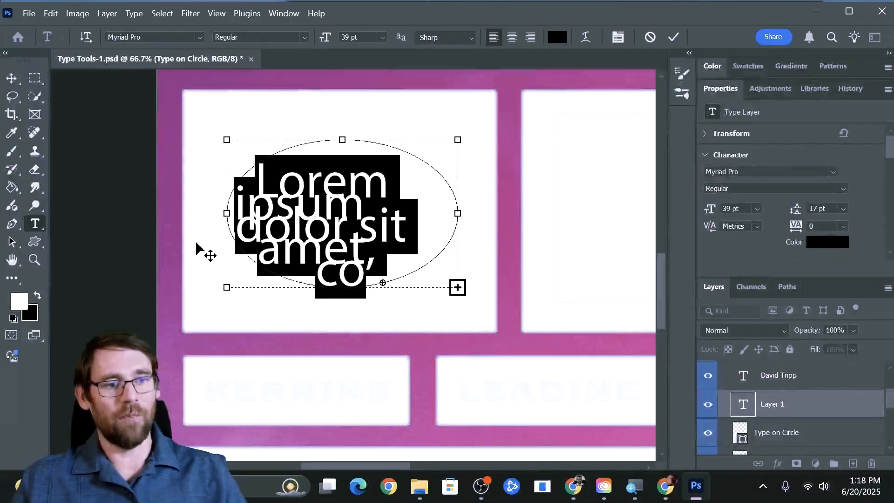
click(13, 79)
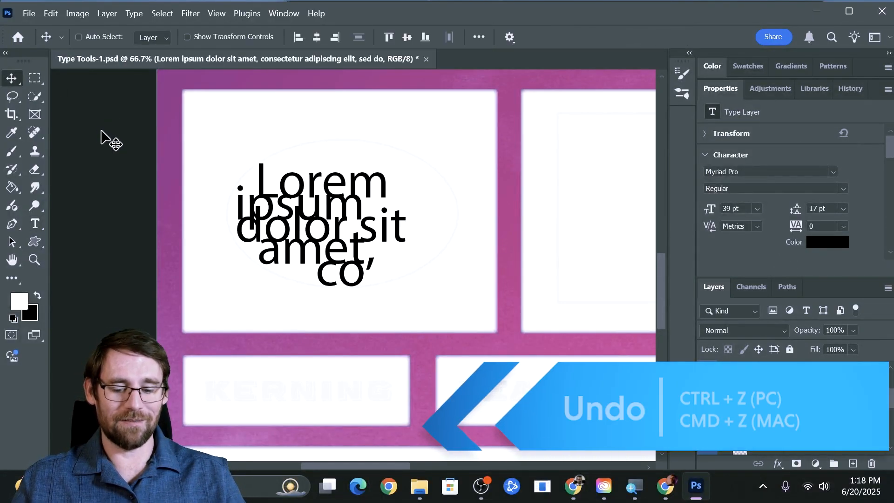
key(ctrl+z)
key(ctrl+z)
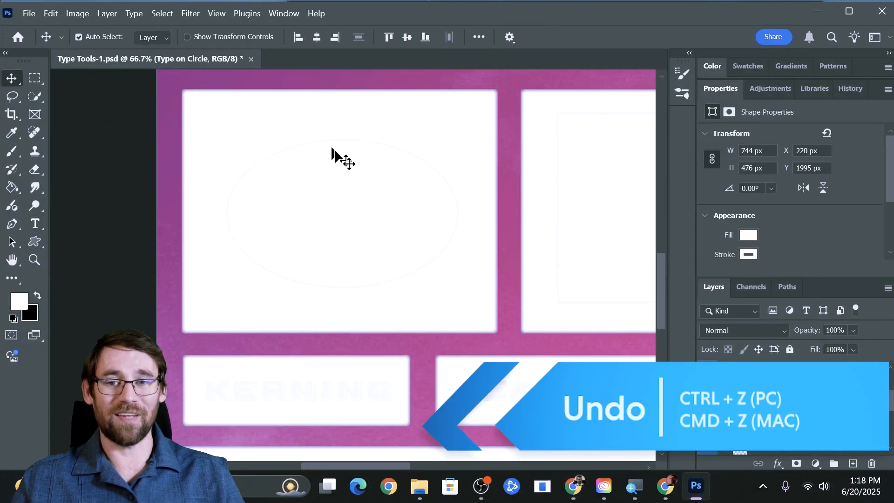
Type the student's name along the ellipse outline and select it
key(t)
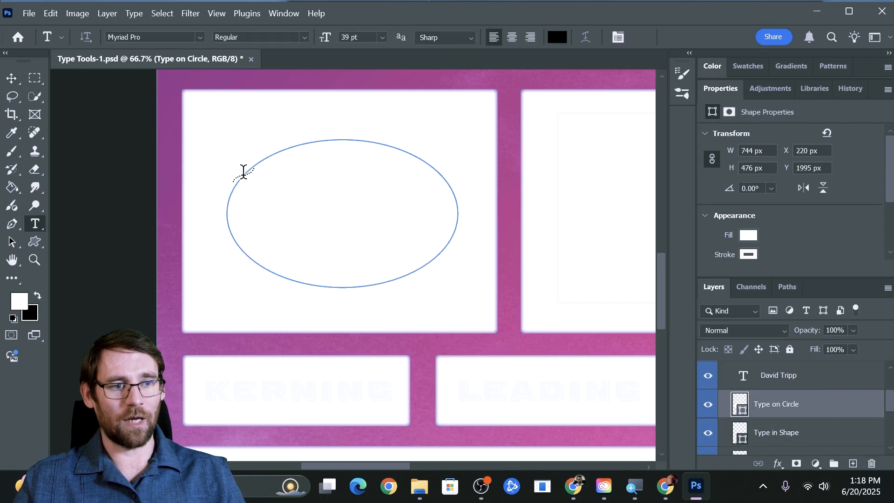
click(226, 211)
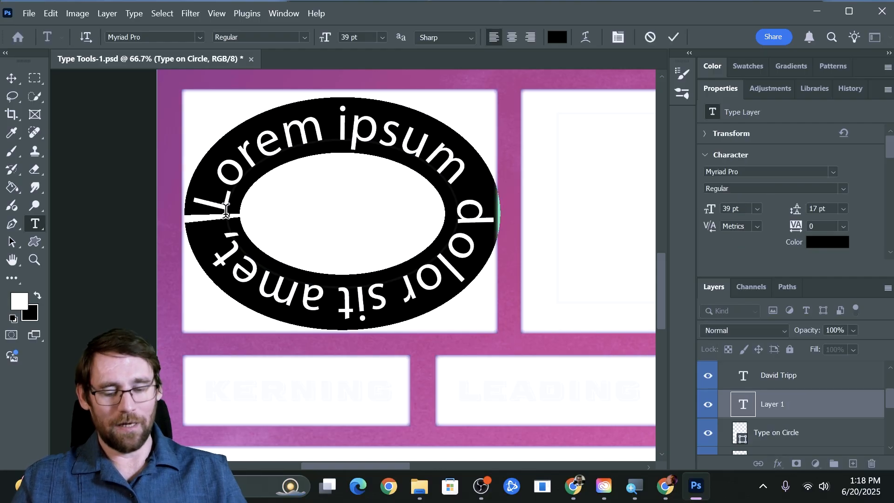
key(ctrl+a)
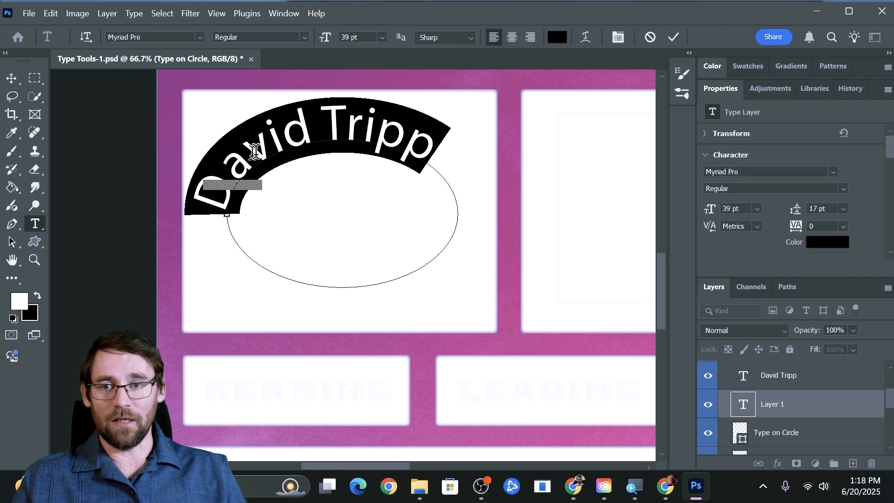
click(325, 139)
key(ctrl+a)
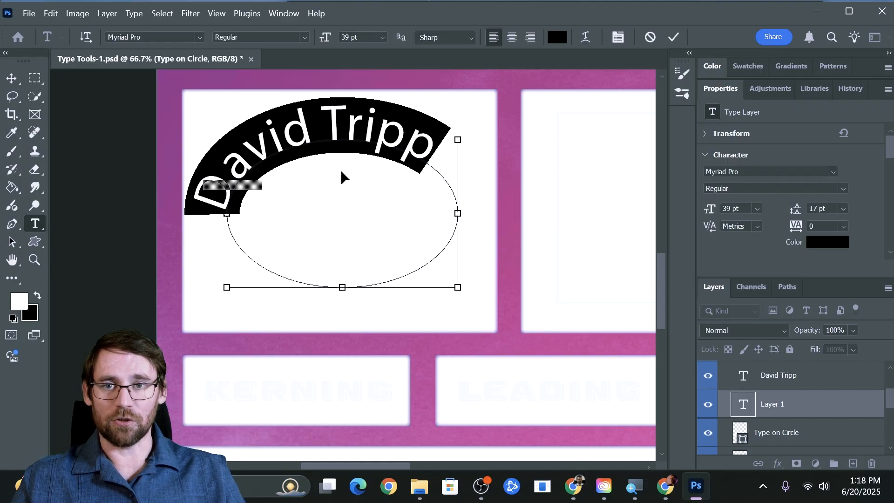
Style the curved name in orange 55 pt Mostra Nuova and commit it
click(200, 37)
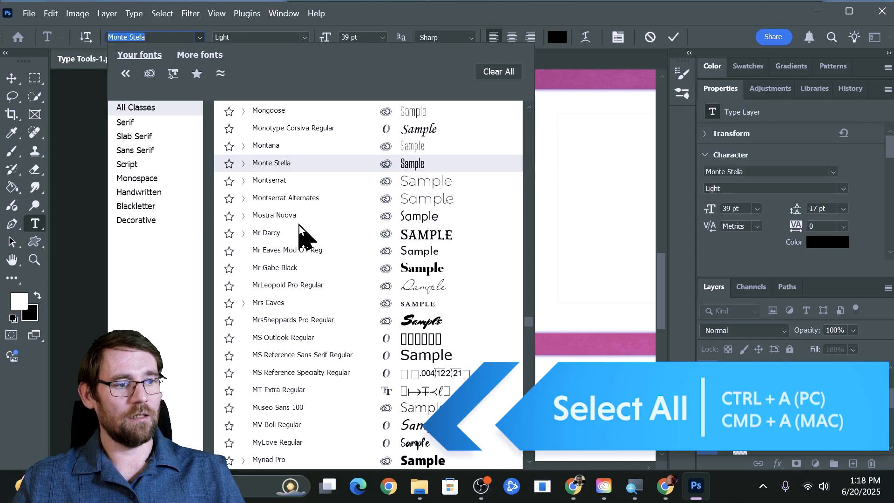
click(292, 217)
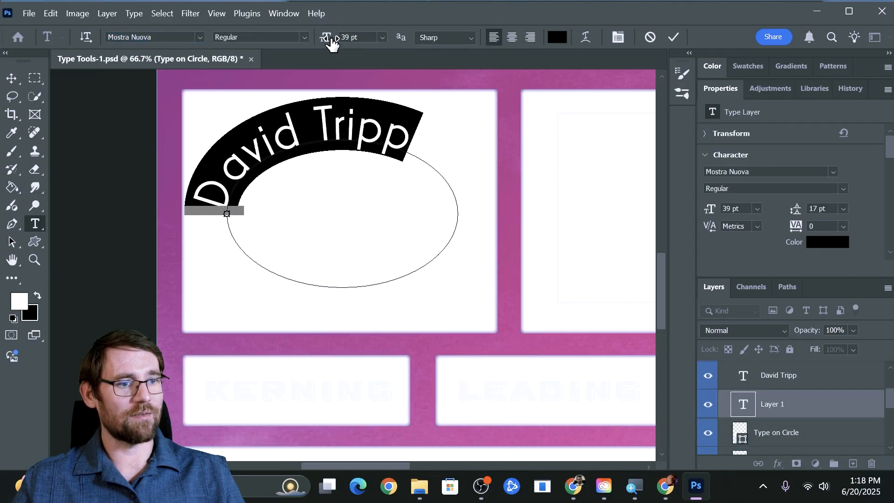
drag(329, 36, 343, 41)
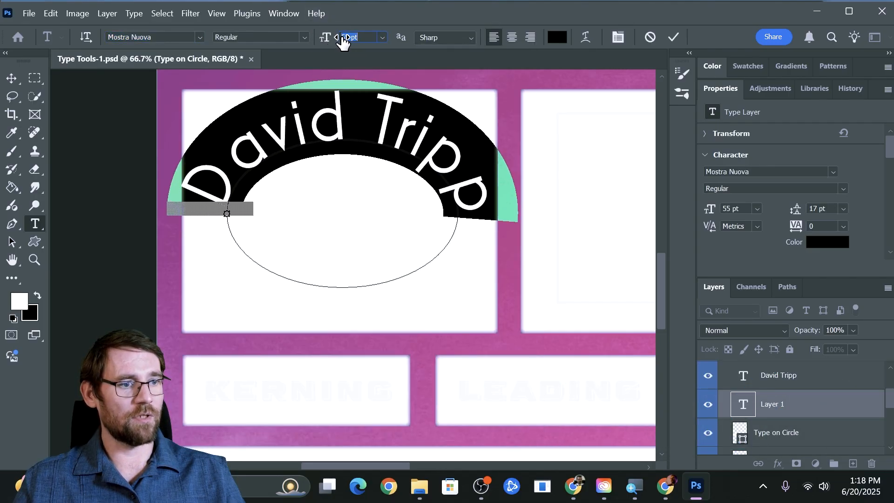
click(554, 39)
drag(532, 130, 677, 120)
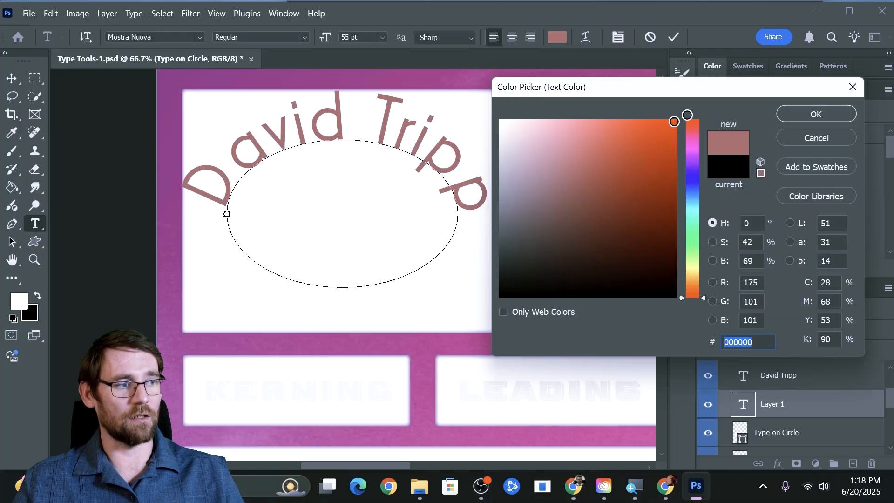
click(815, 114)
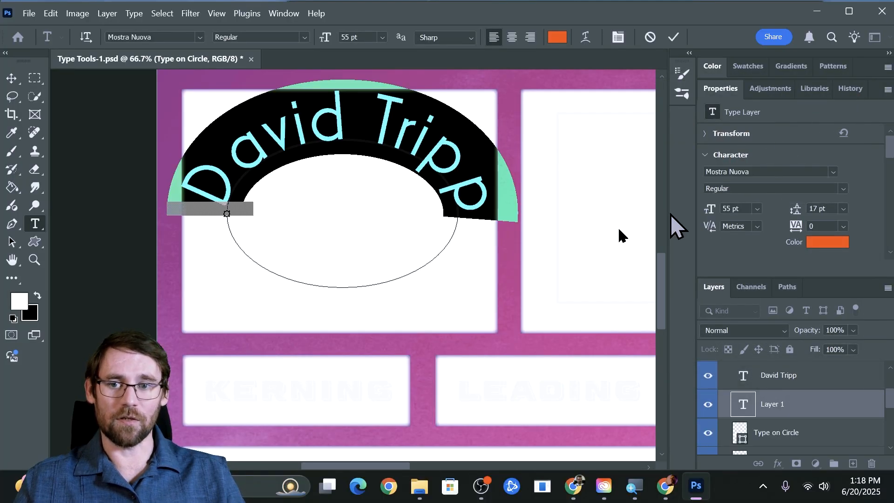
click(359, 123)
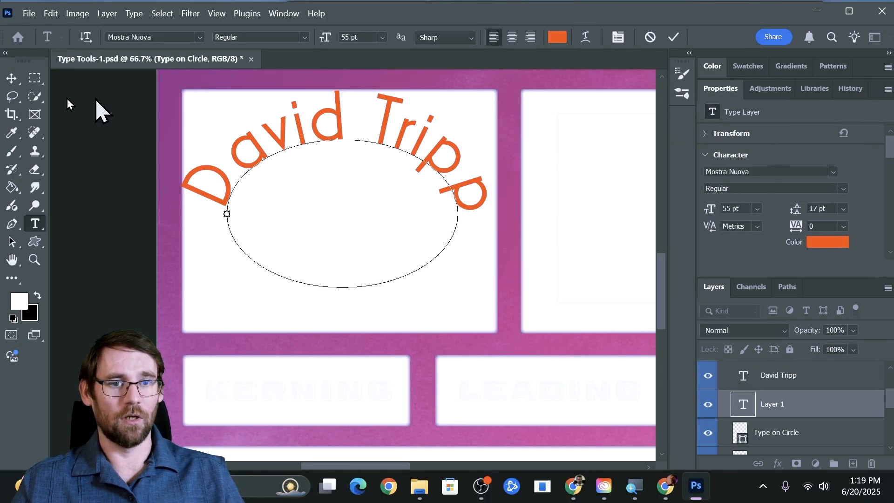
click(12, 78)
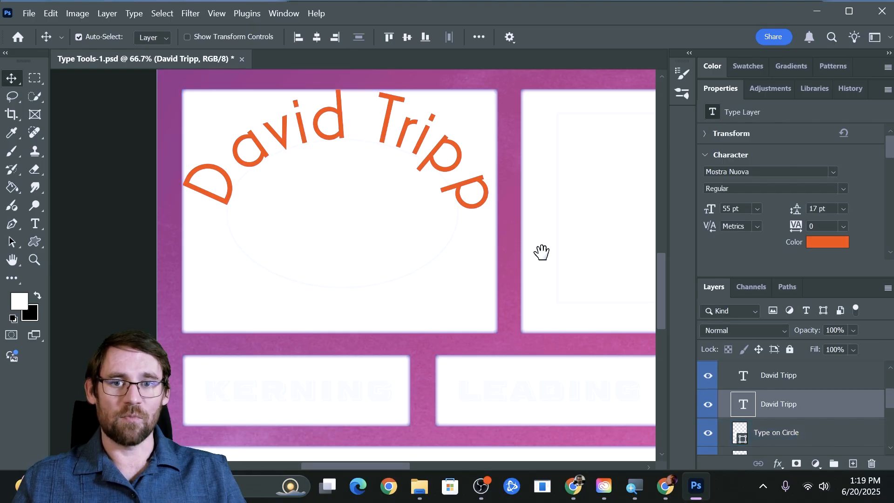
drag(540, 251, 179, 264)
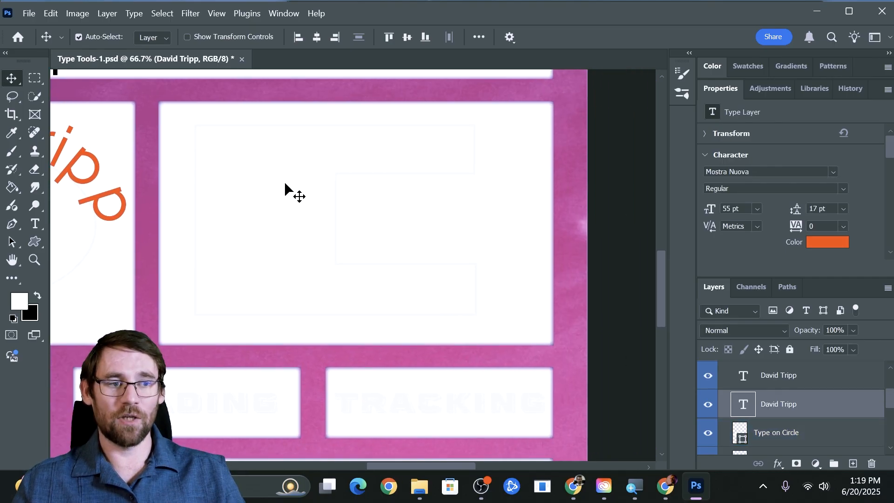
Fill the Type in Shape outline with Lorem ipsum placeholder text reduced to 12 pt
scroll(774, 391, down, 2)
click(776, 395)
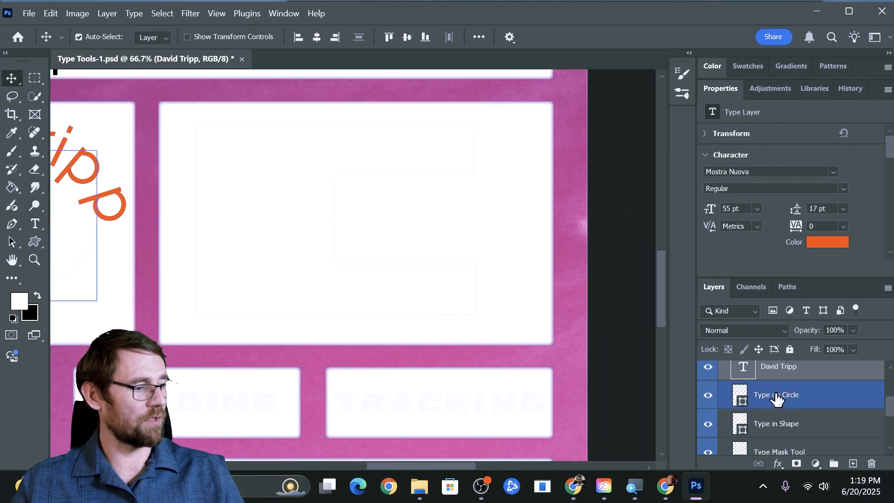
click(770, 426)
click(741, 424)
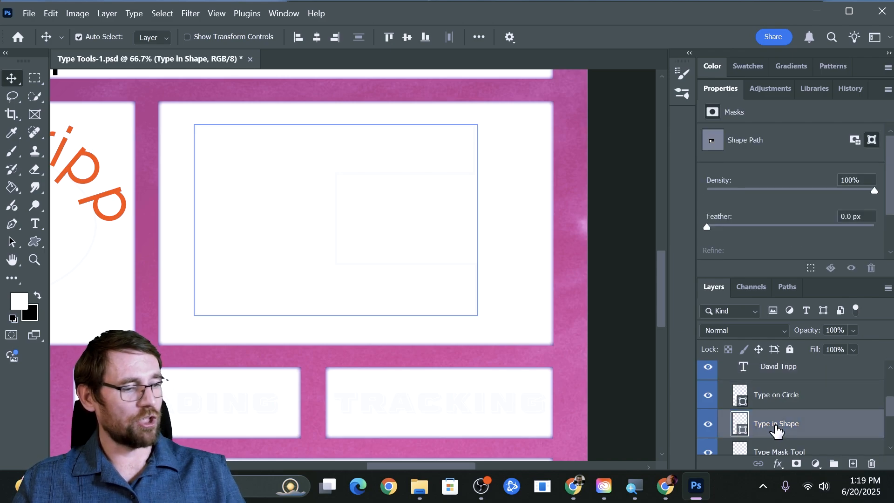
key(t)
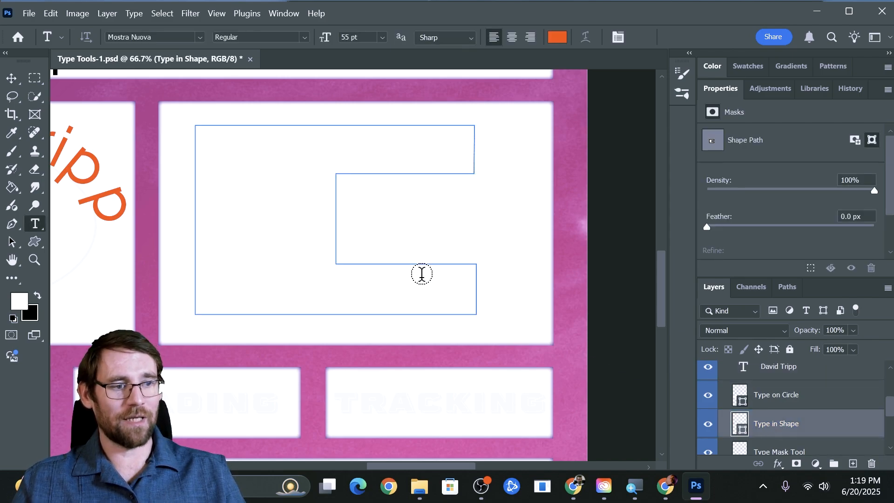
click(204, 147)
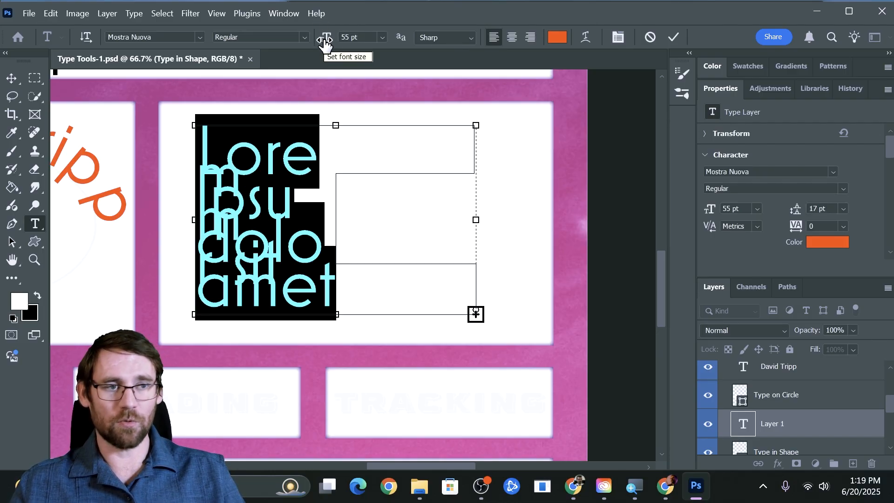
drag(329, 42, 320, 42)
drag(318, 46, 297, 56)
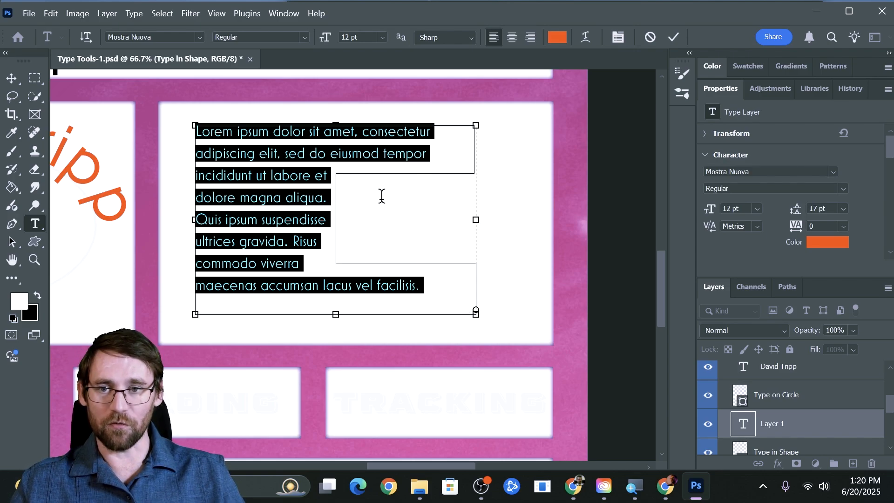
Try centre and right alignment on the paragraph, then return to left alignment and commit
click(312, 207)
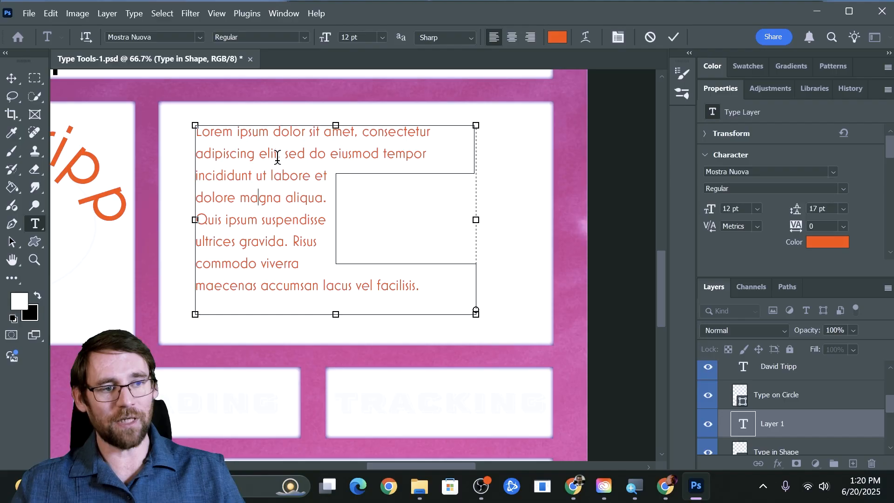
triple_click(273, 212)
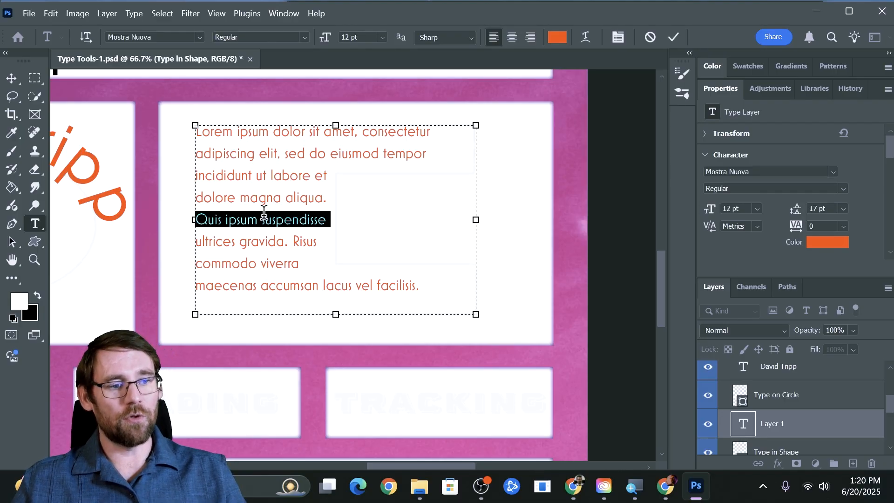
key(ctrl+a)
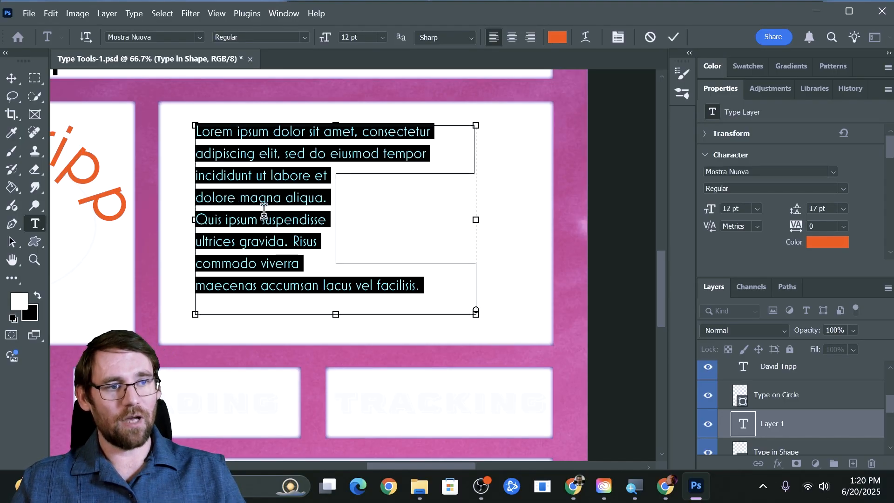
click(510, 39)
click(527, 39)
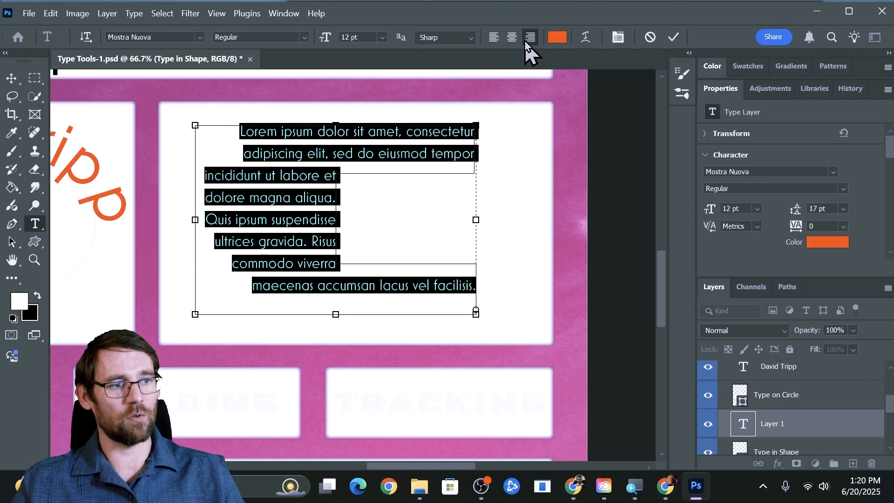
key(ctrl+shift+l)
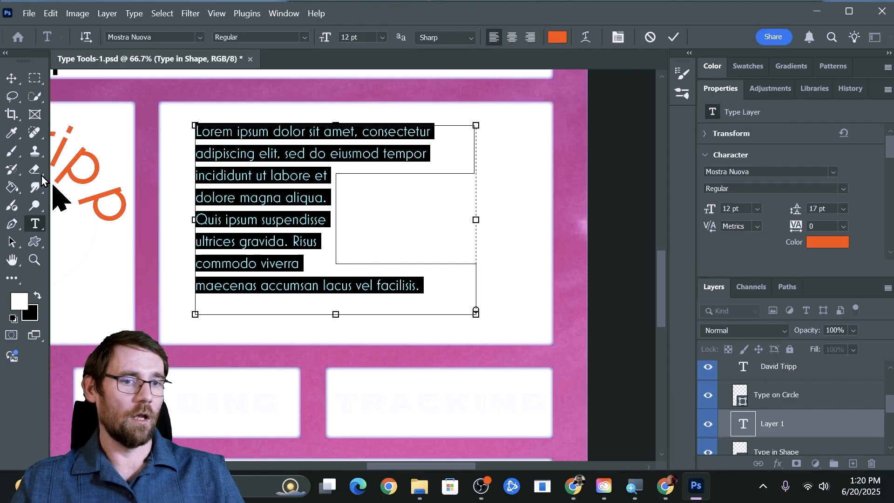
click(12, 78)
drag(104, 295, 405, 144)
drag(411, 209, 233, 205)
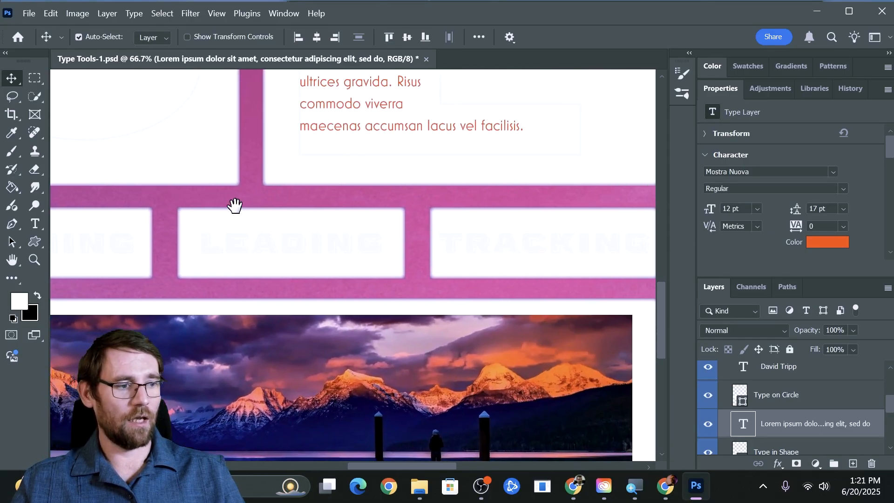
mouse_move(582, 268)
mouse_down()
mouse_move(566, 259)
mouse_move(575, 267)
mouse_up()
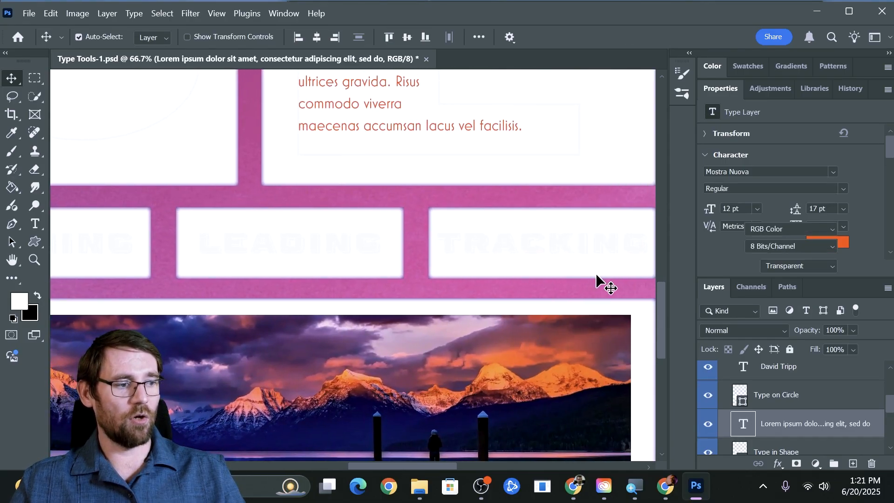
drag(509, 239, 144, 189)
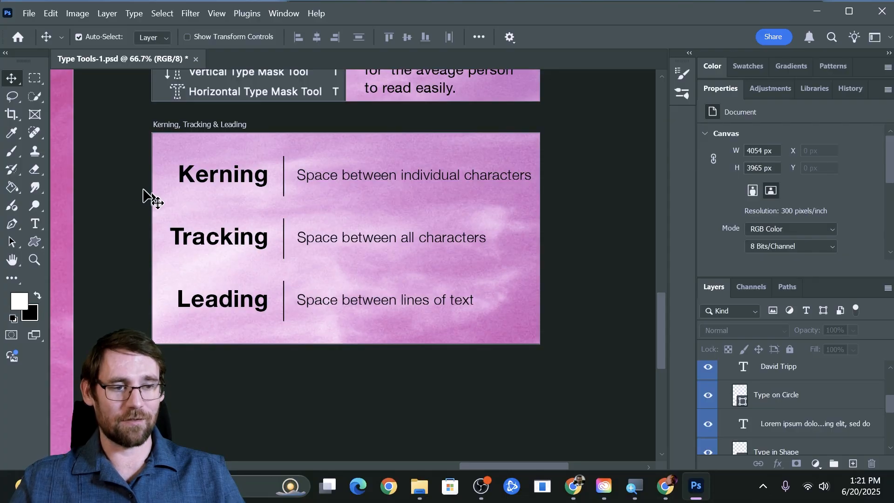
drag(107, 193, 519, 198)
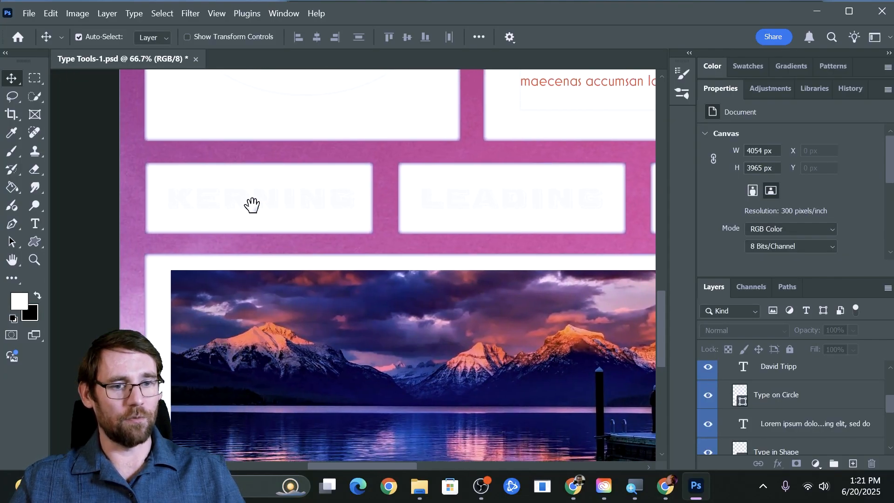
click(35, 224)
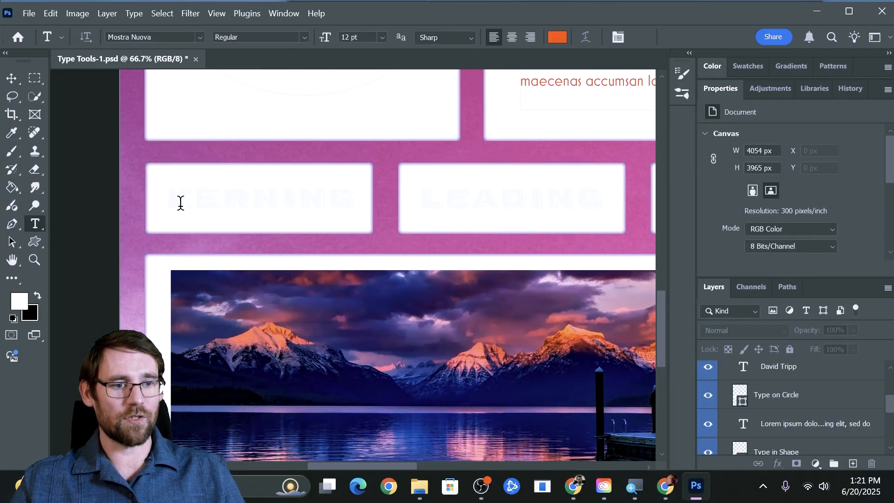
Type the student's name in the Kerning box and kern one letter pair to -510
click(181, 202)
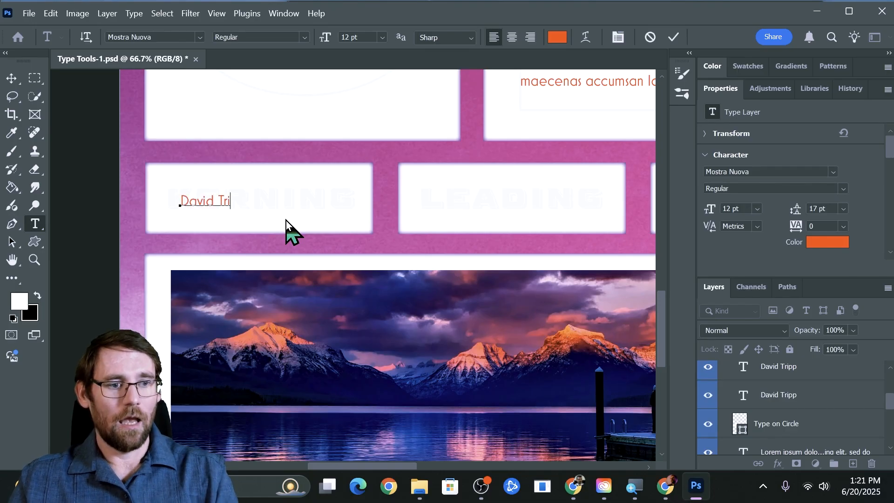
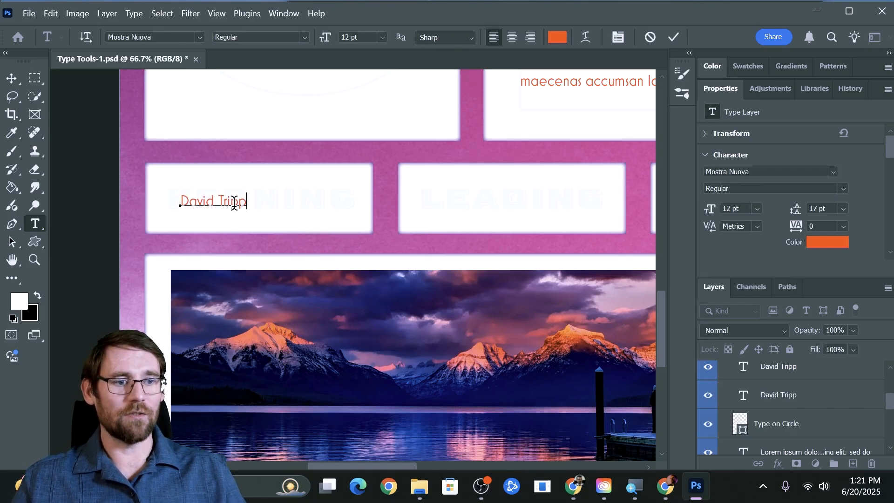
drag(711, 226, 722, 226)
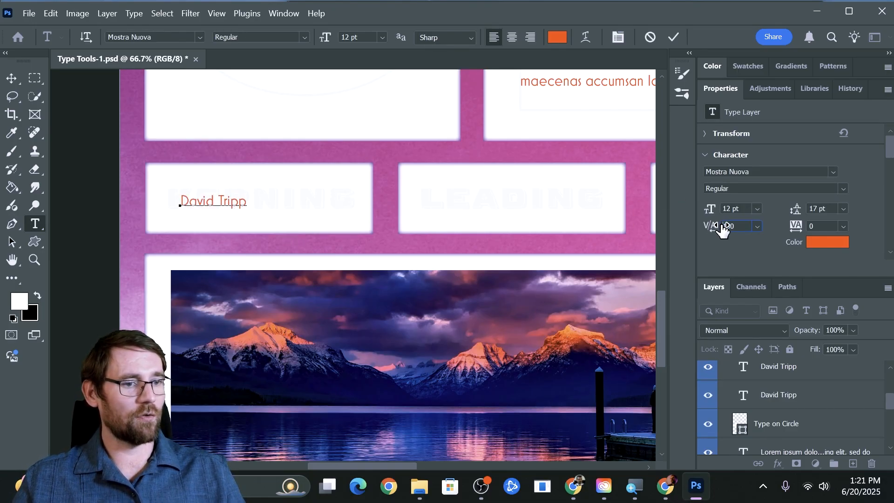
click(198, 201)
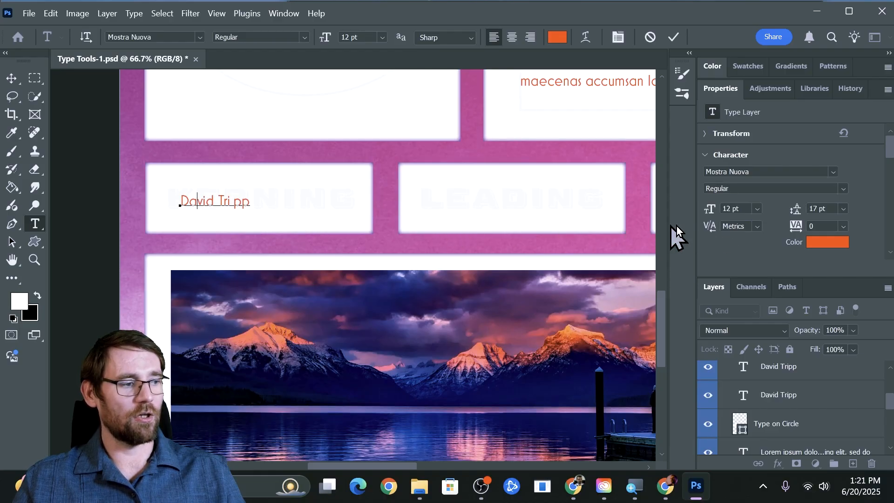
drag(715, 227, 679, 232)
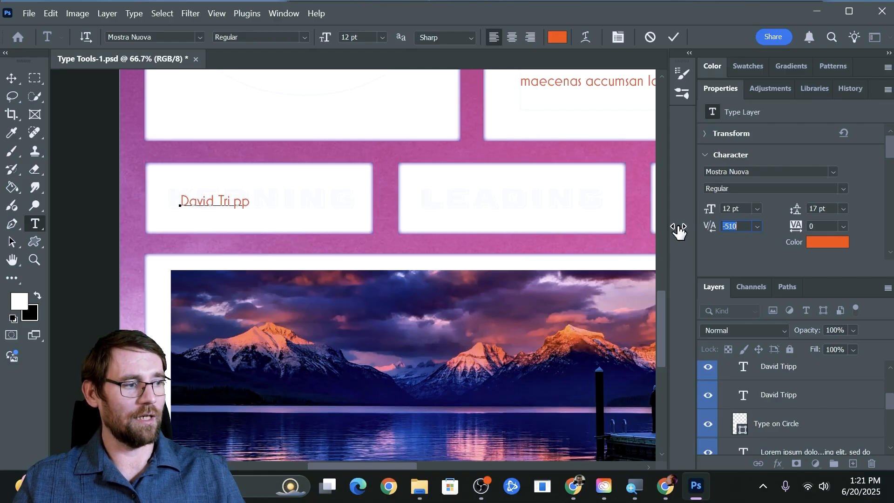
Enlarge the kerned name to 30 pt and commit it
triple_click(216, 200)
drag(709, 210, 729, 214)
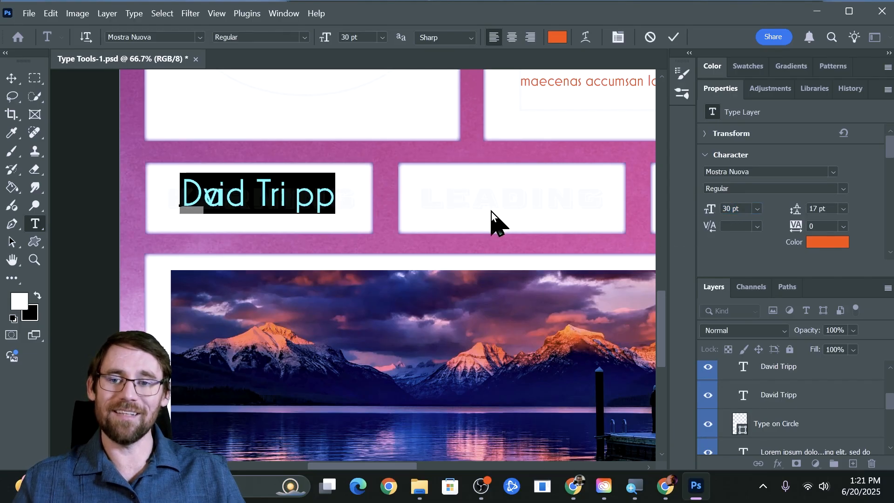
click(11, 78)
drag(494, 170, 403, 189)
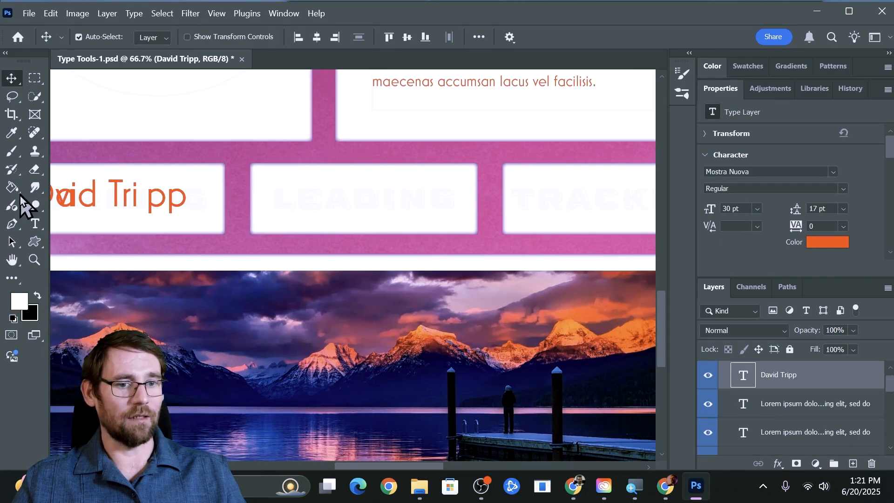
Type the student's name in the Leading box, broken onto two lines
click(35, 224)
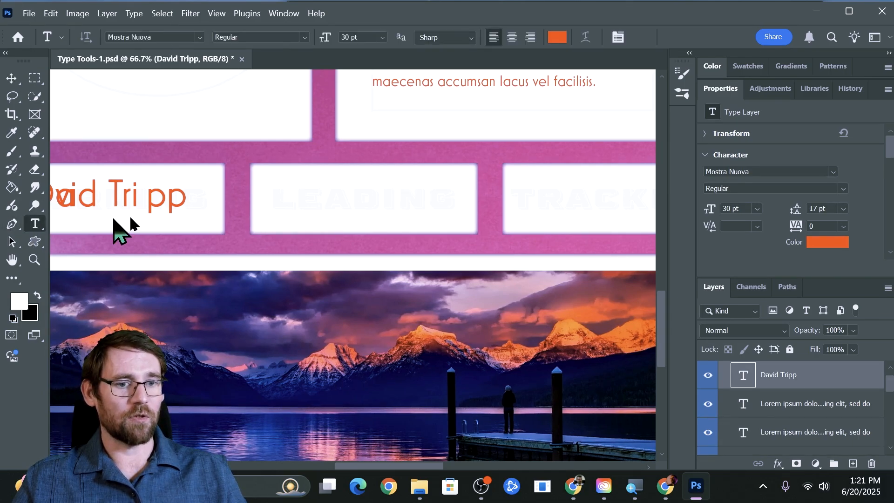
click(287, 193)
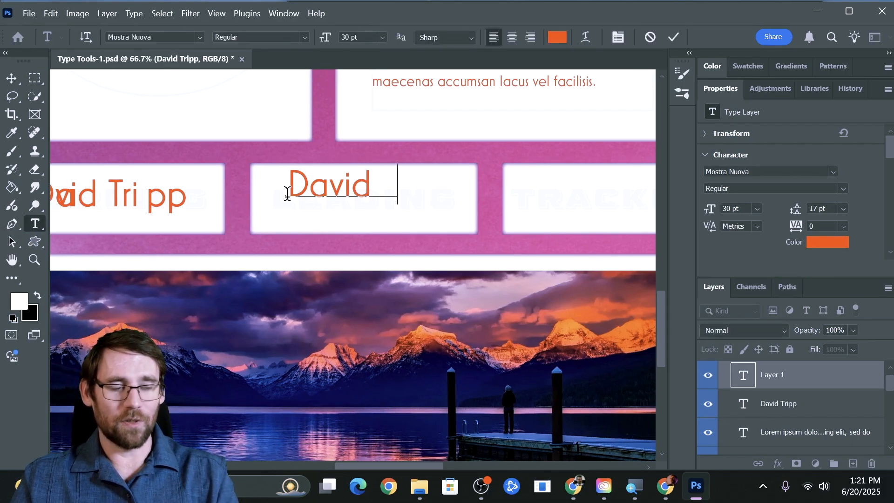
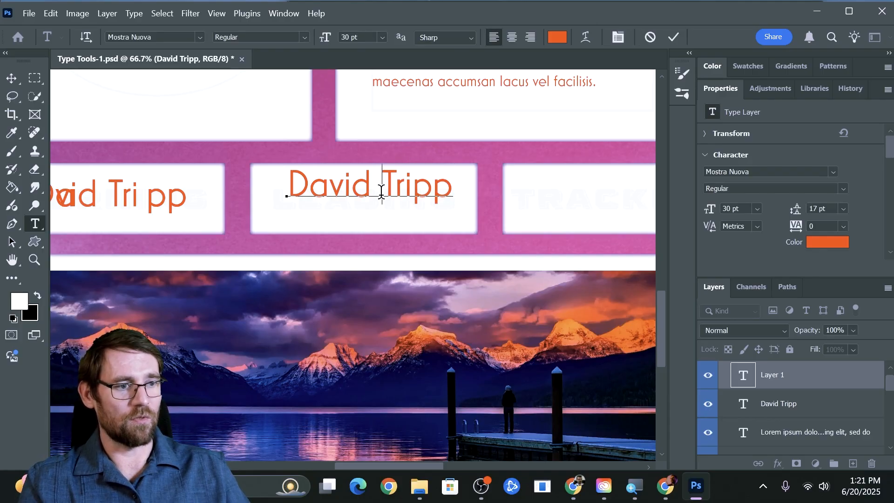
key(Return)
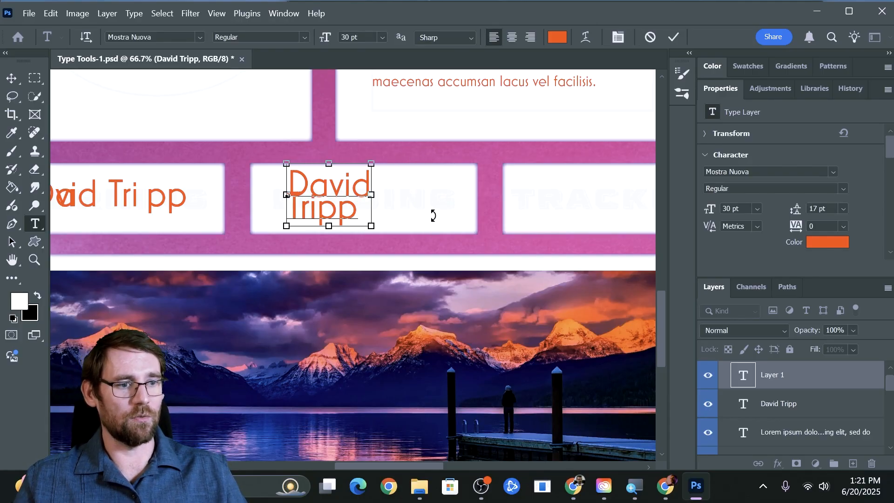
key(ctrl+a)
Squeeze the leading to 9 pt so the lines overlap, and nudge the name into place
drag(799, 211, 793, 211)
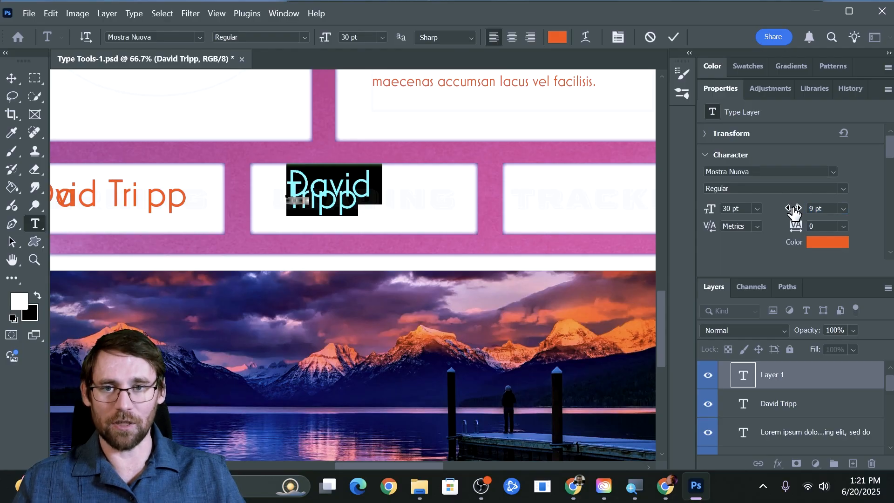
click(11, 78)
drag(343, 200, 345, 196)
drag(448, 195, 269, 186)
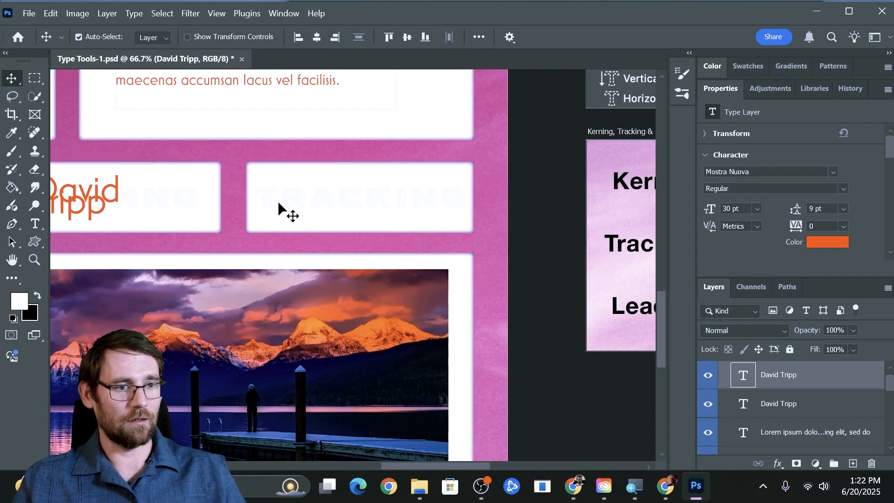
Type the student's name as a new text layer in the Tracking box
click(275, 200)
key(t)
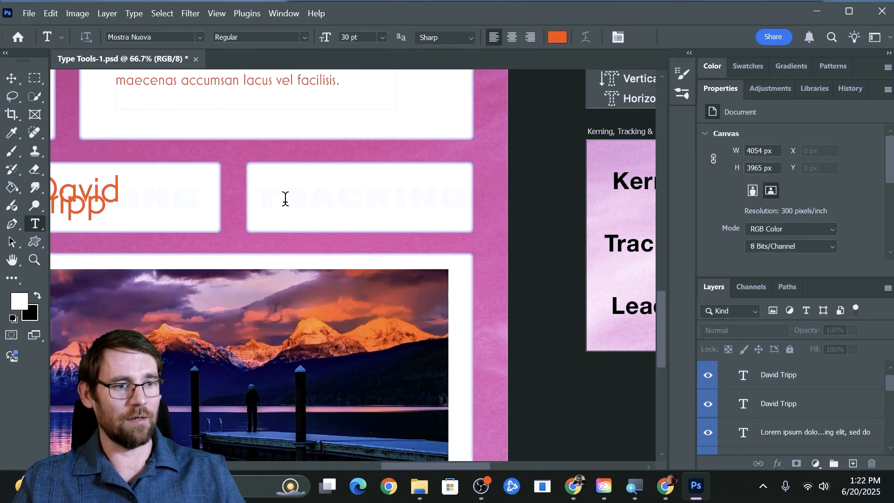
click(285, 197)
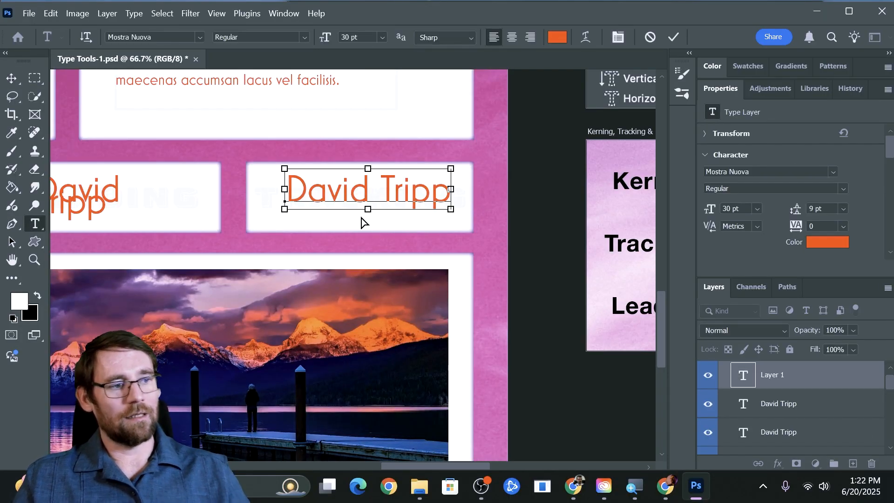
Set the name's tracking to 220 and size to 22 pt, then reposition it in the box
key(ctrl+a)
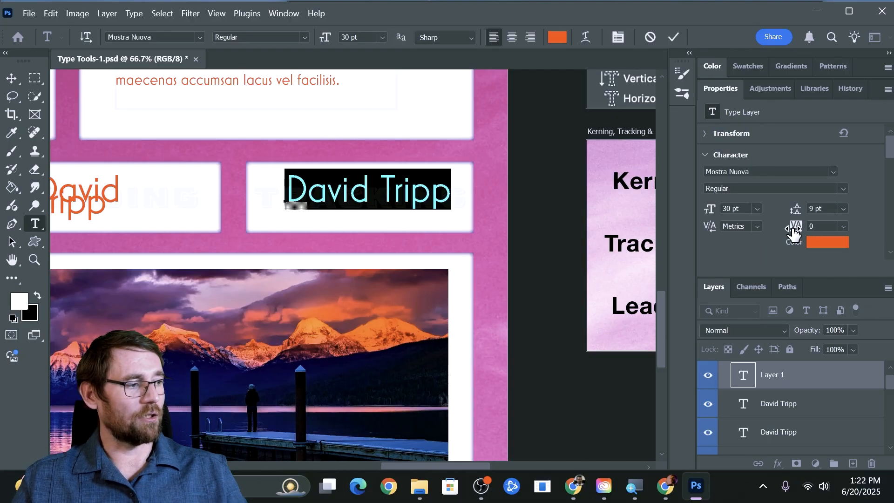
drag(794, 232, 801, 232)
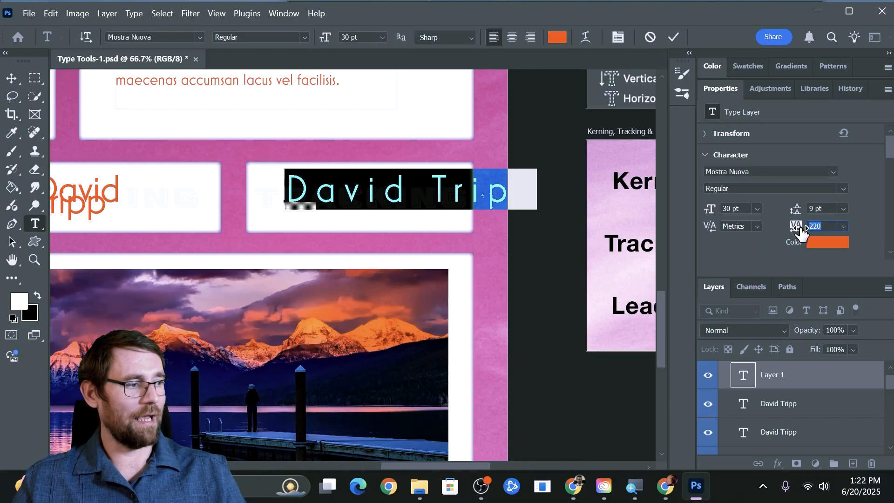
drag(710, 211, 706, 212)
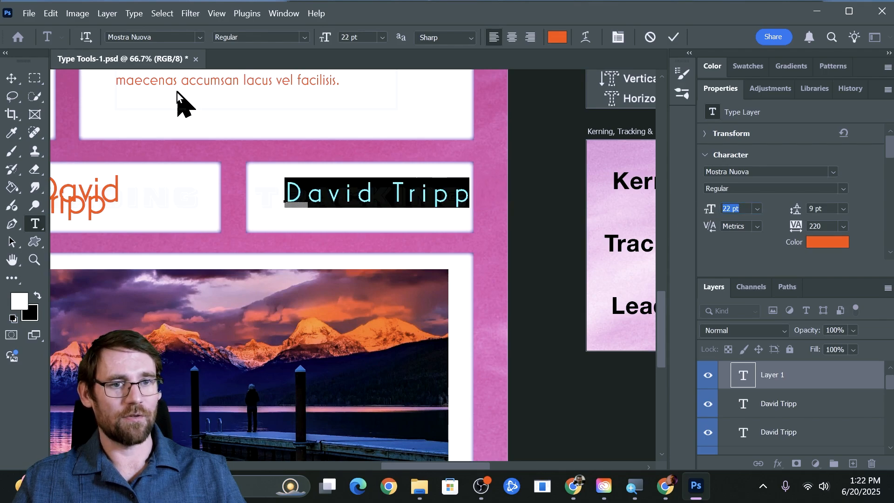
click(12, 78)
drag(366, 196, 345, 201)
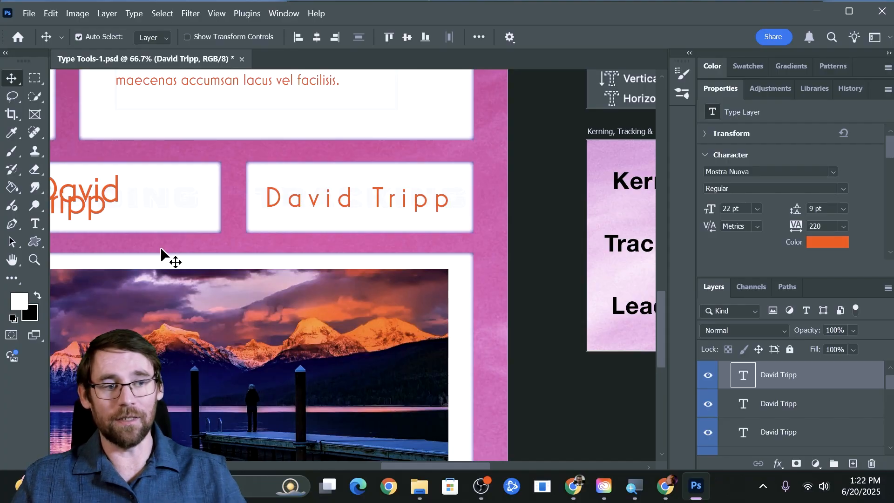
Bring the mountain photo into view and make the Type Mask Tool photo layer active
drag(137, 259, 415, 135)
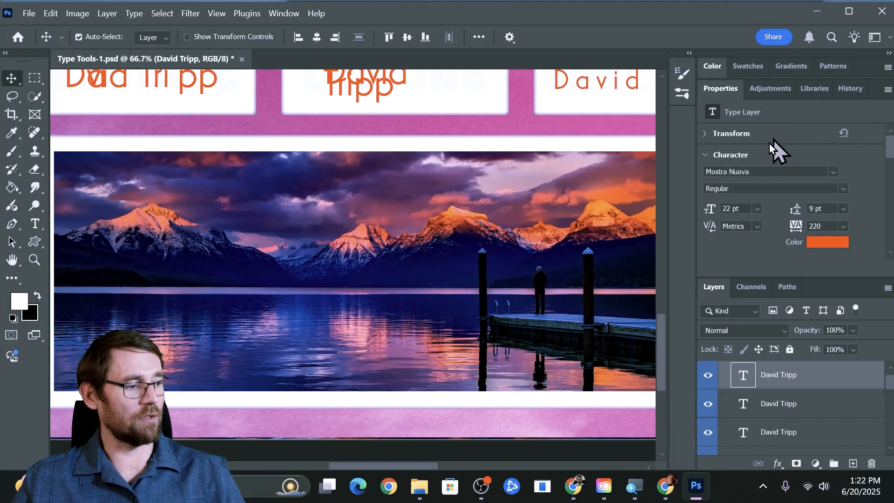
click(797, 404)
scroll(799, 406, down, 3)
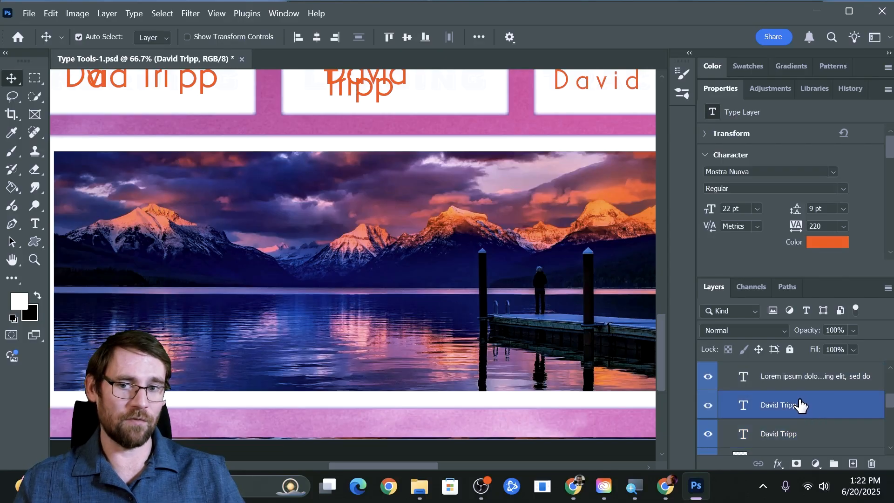
scroll(799, 406, down, 5)
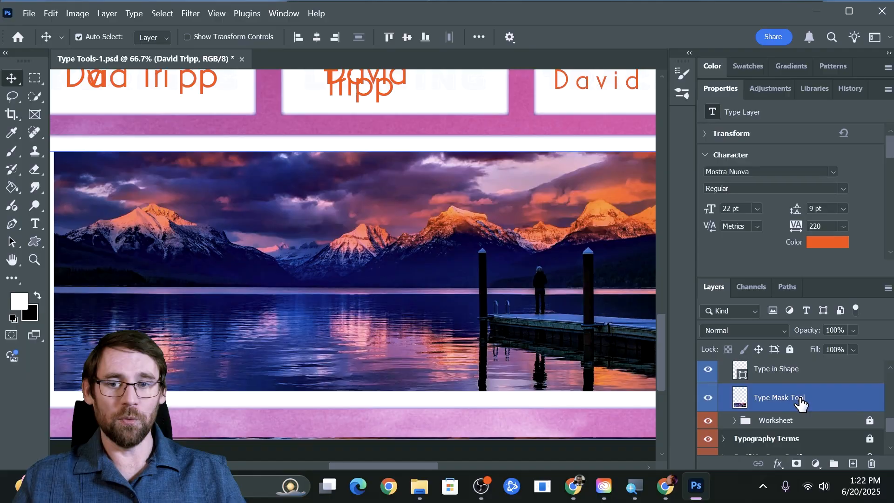
click(798, 403)
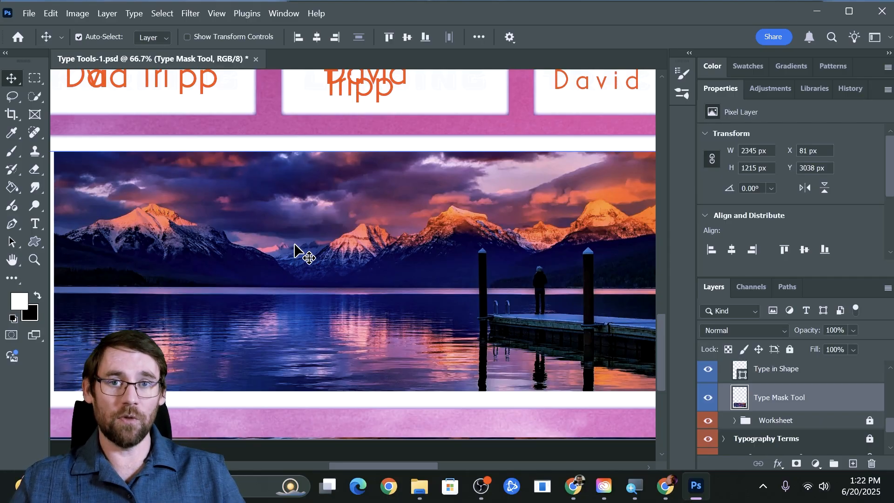
click(30, 220)
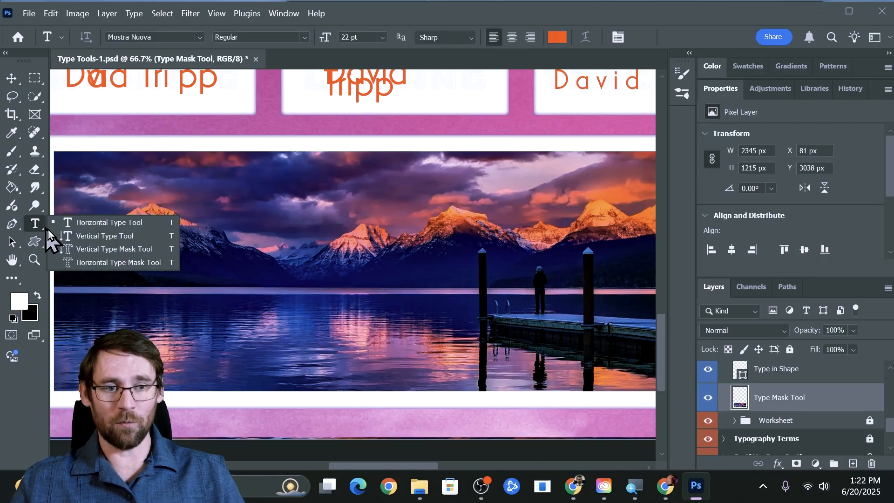
Start a horizontal type mask on the mountain photo and type the student's name
click(79, 263)
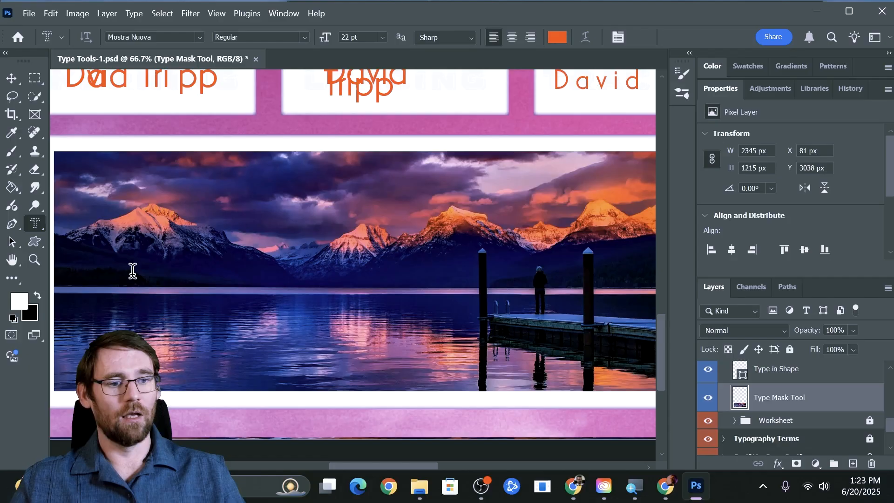
click(133, 270)
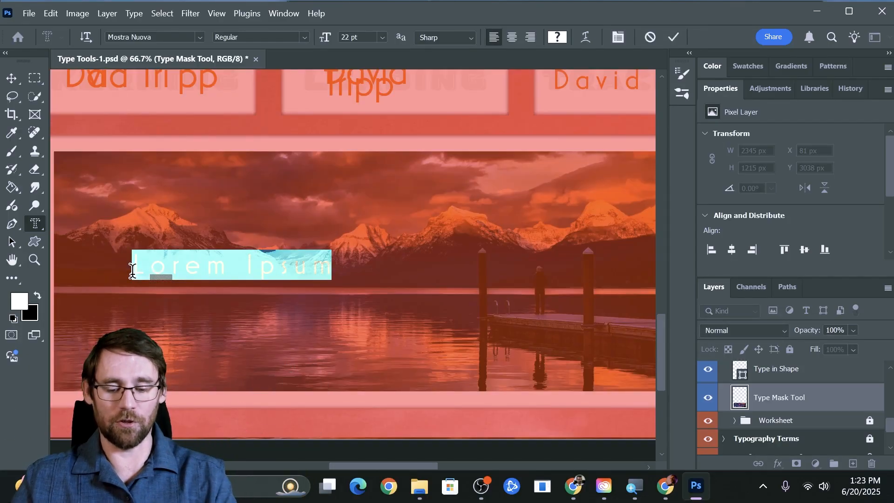
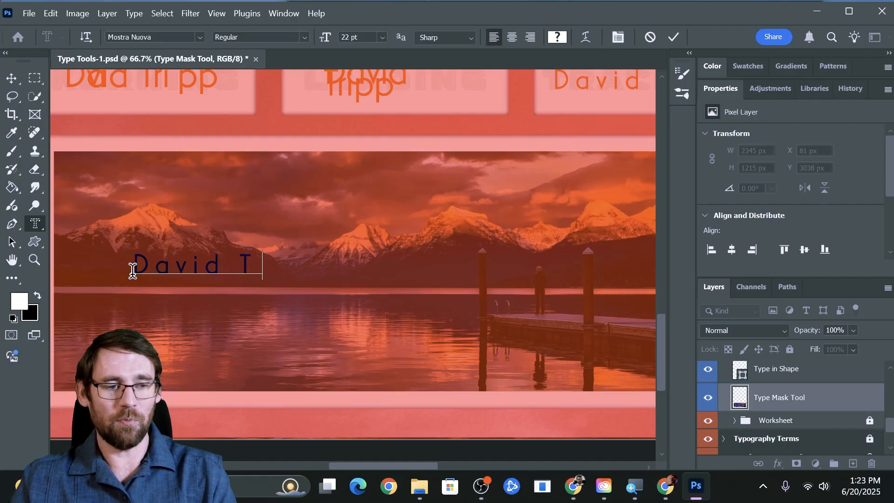
Set the whole name mask in Impact Regular
key(ctrl+a)
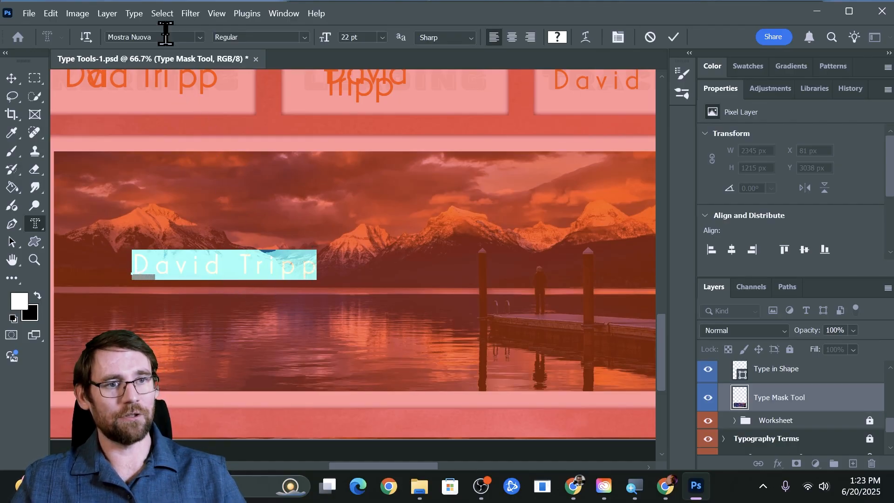
click(170, 37)
text(impac)
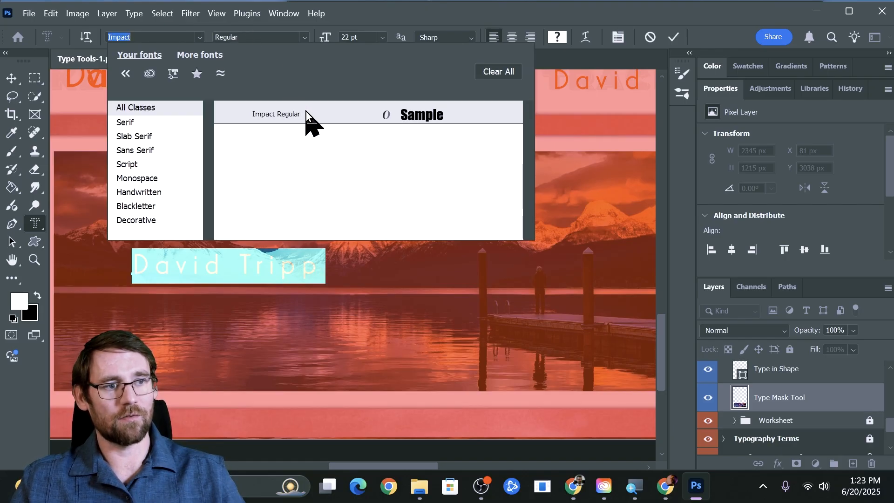
click(305, 113)
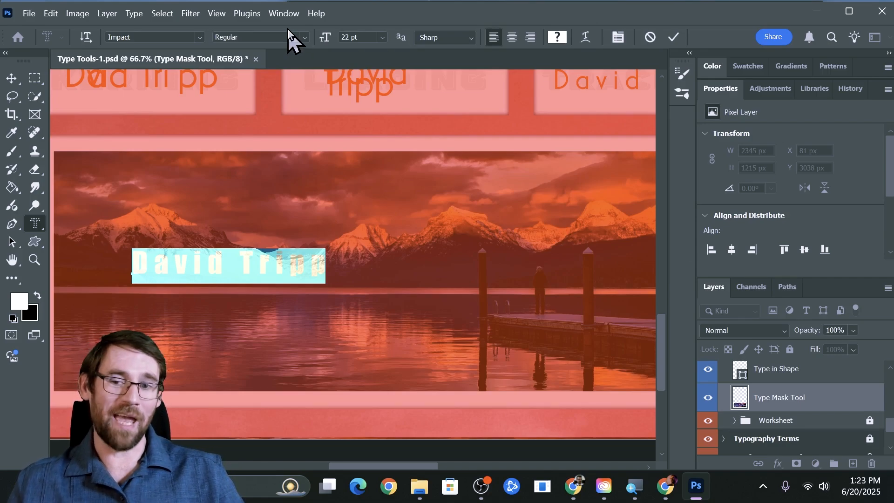
Show the Character panel and reset the name mask's tracking to 0
click(282, 14)
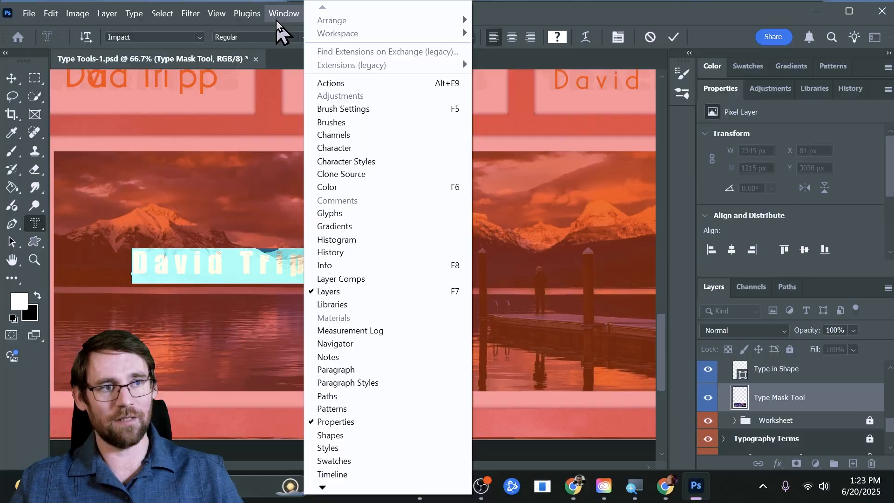
click(359, 148)
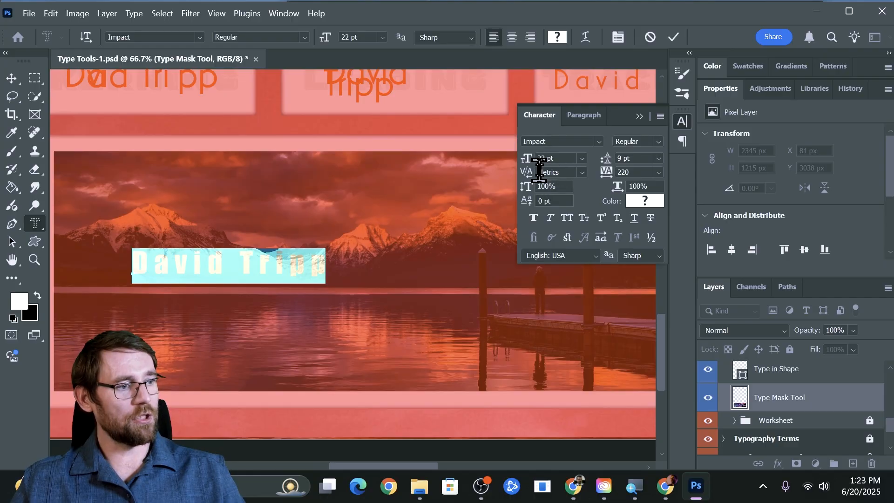
click(638, 171)
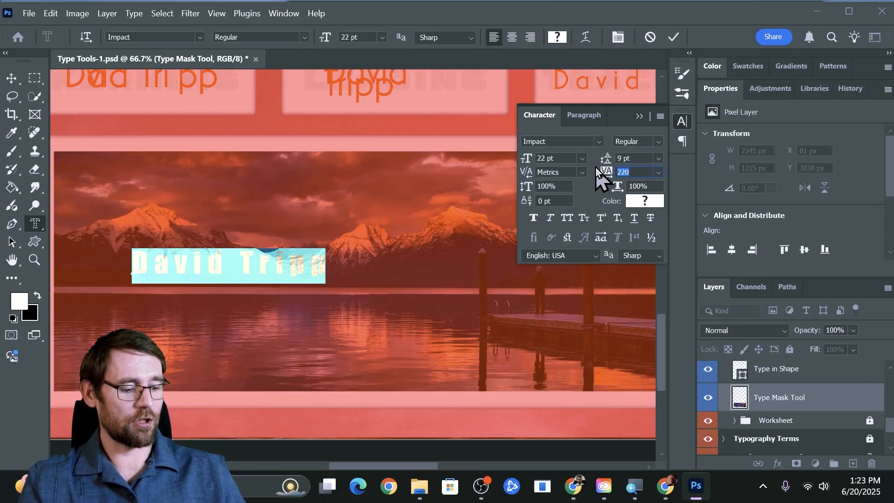
text(0)
key(Return)
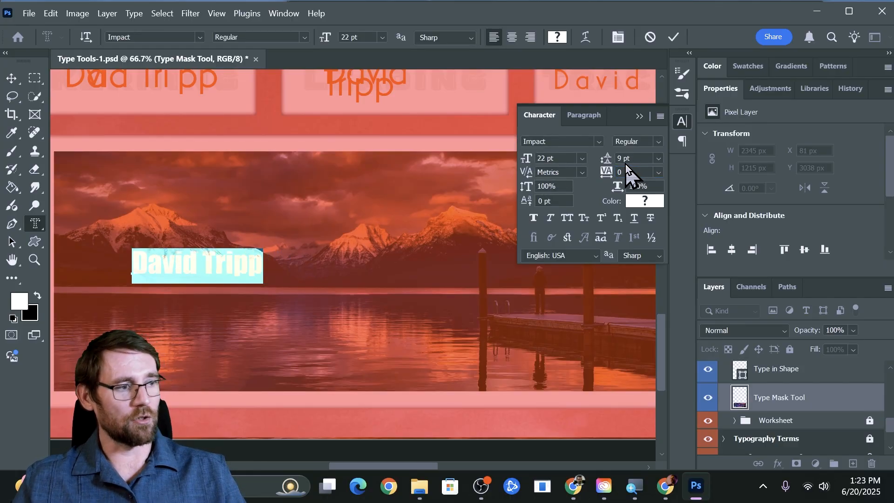
Set the name mask's leading to 12 pt and close the Character panel
drag(632, 159, 585, 151)
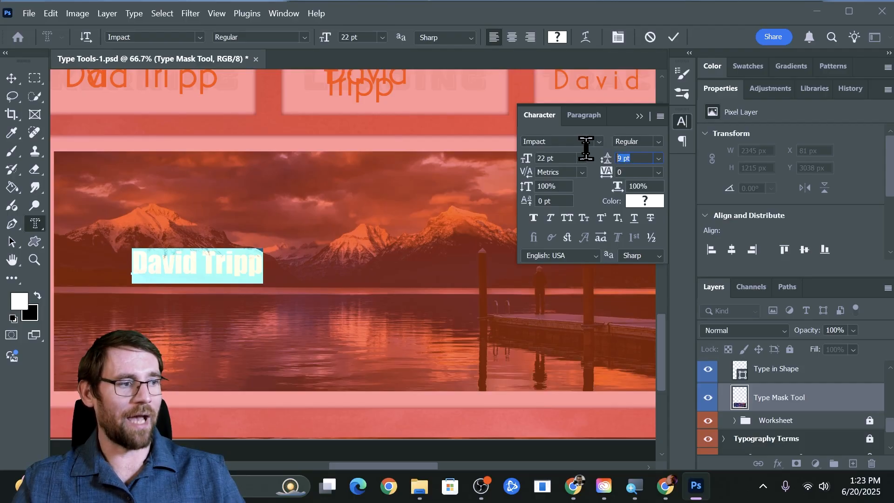
text(0)
key(Return)
drag(642, 158, 585, 155)
text(12)
key(Return)
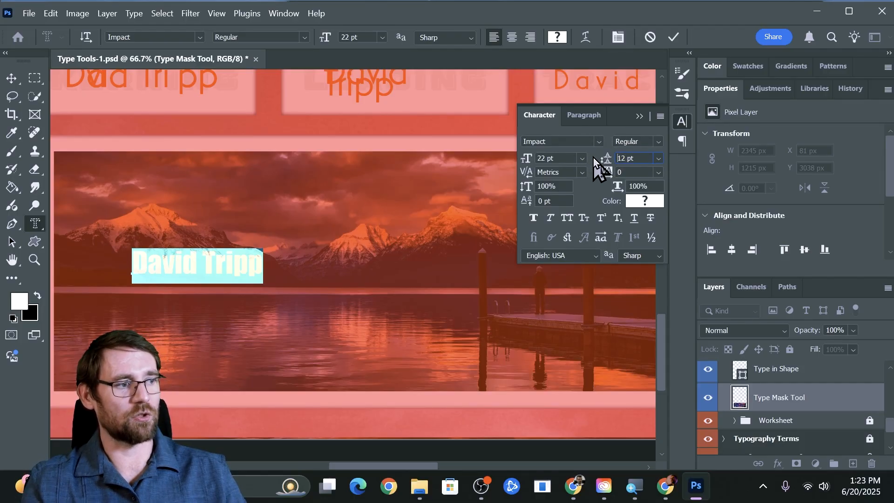
click(639, 117)
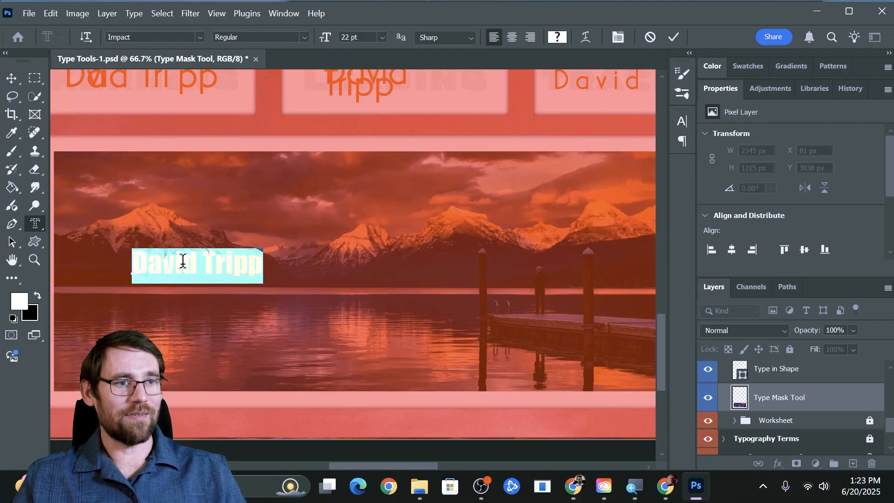
Enlarge the name mask to about 93 pt so it spans most of the photo
drag(333, 41, 374, 52)
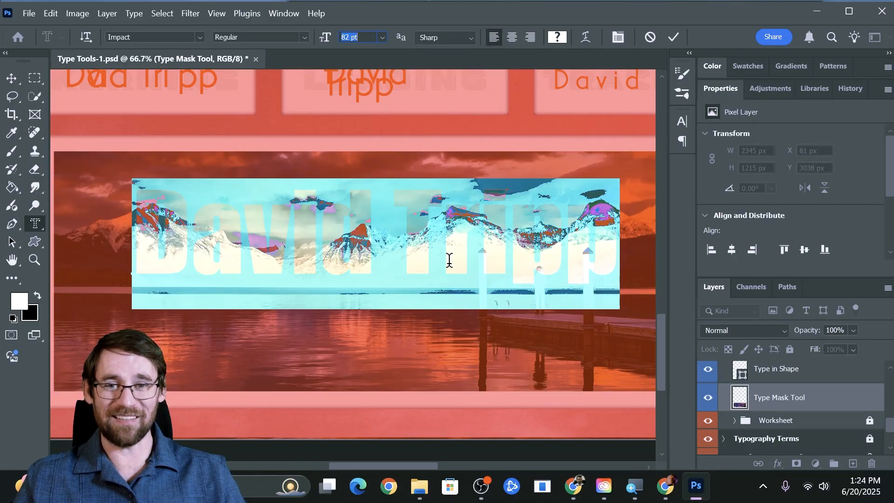
key(ctrl+minus)
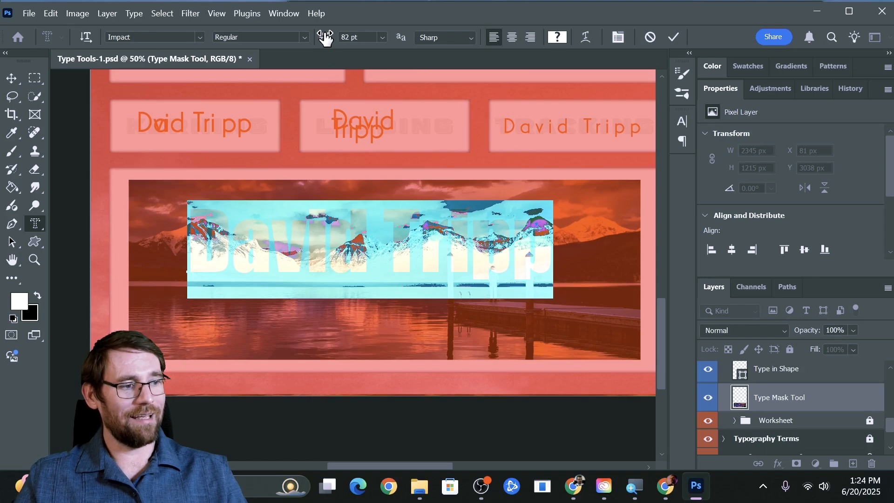
drag(325, 36, 333, 37)
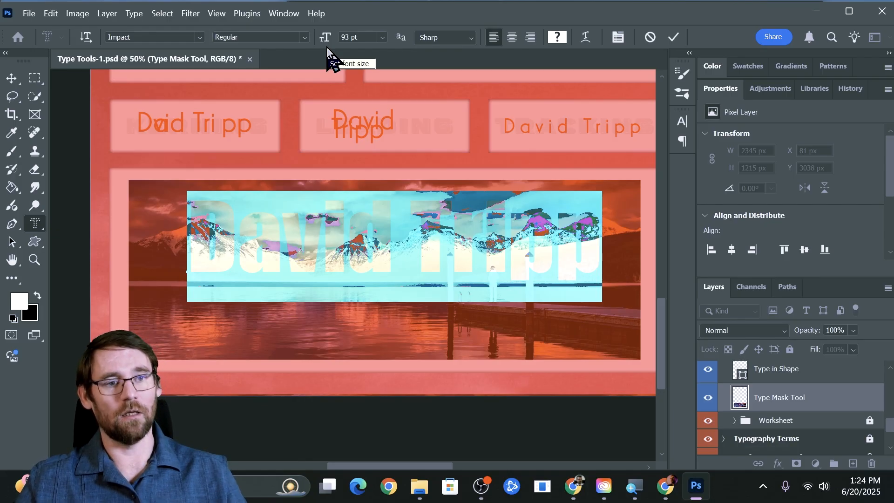
Commit the type mask as a name-shaped selection, test-painting white on a new layer, then undoing it
click(10, 80)
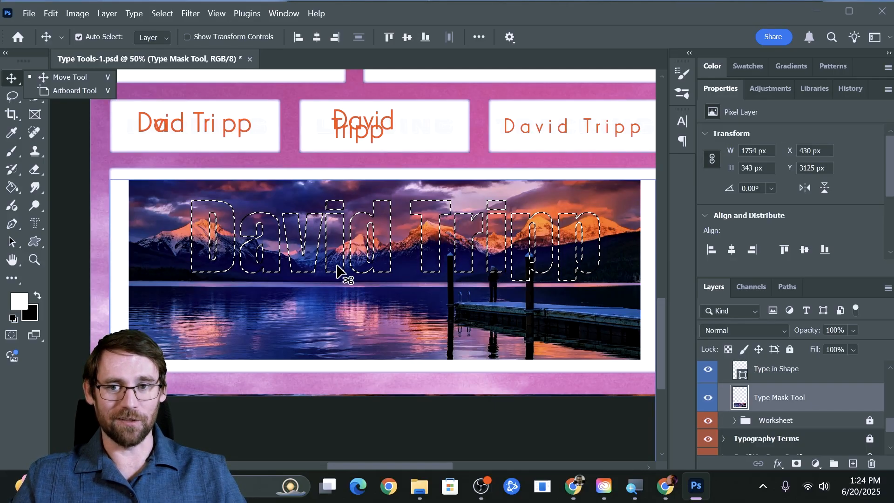
key(b)
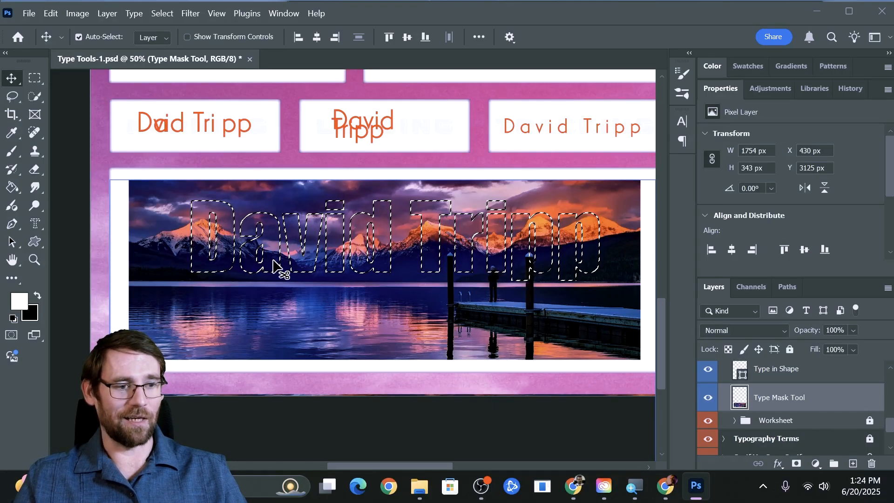
click(852, 463)
drag(209, 233, 600, 233)
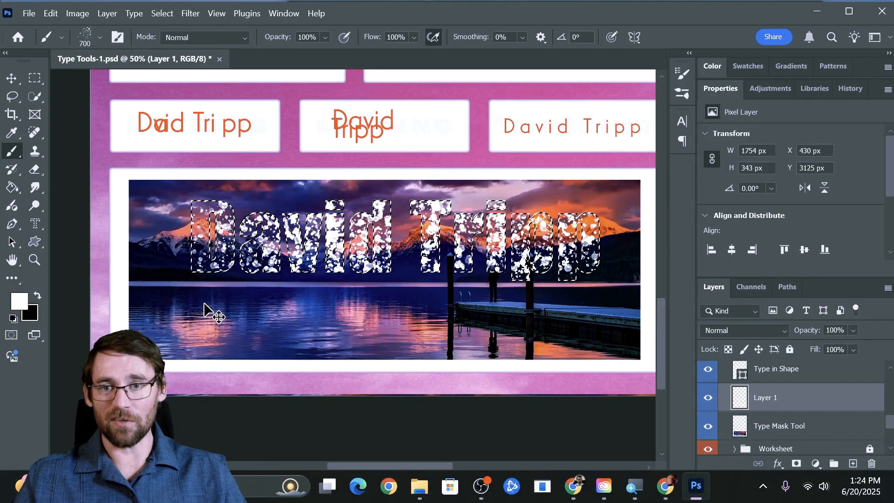
key(ctrl+z)
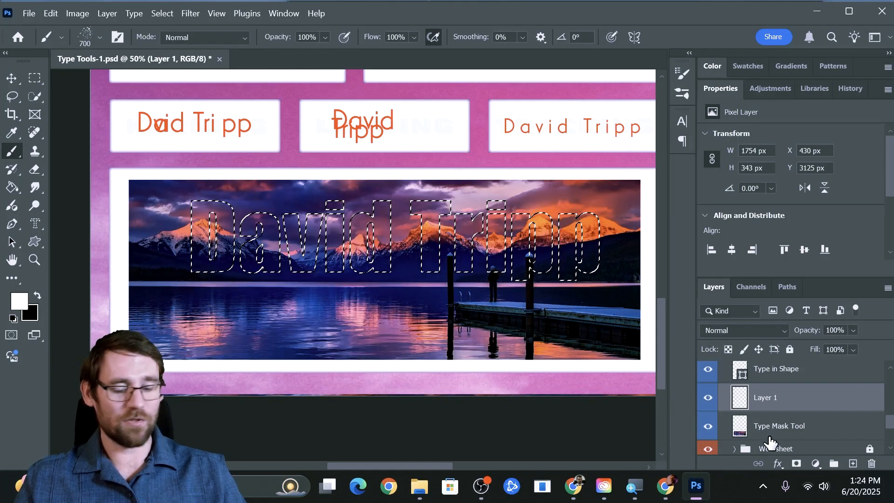
key(ctrl+z)
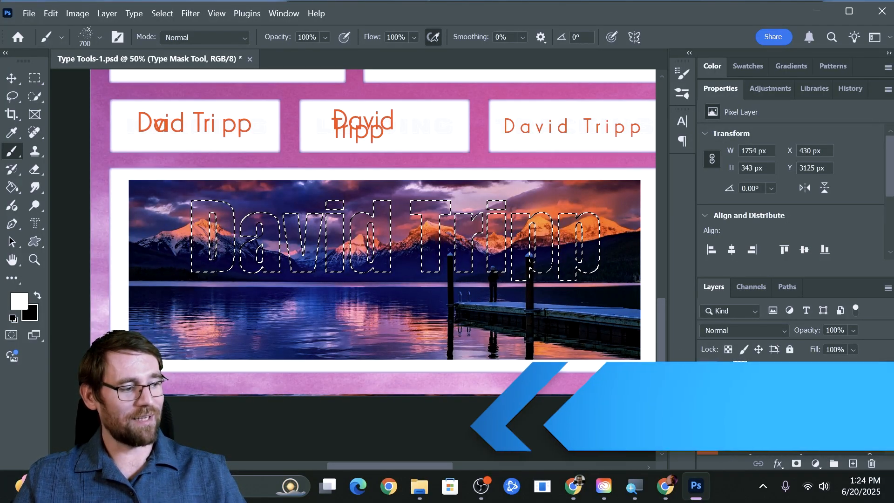
Add a layer mask from the name selection, then undo it and deselect
click(796, 463)
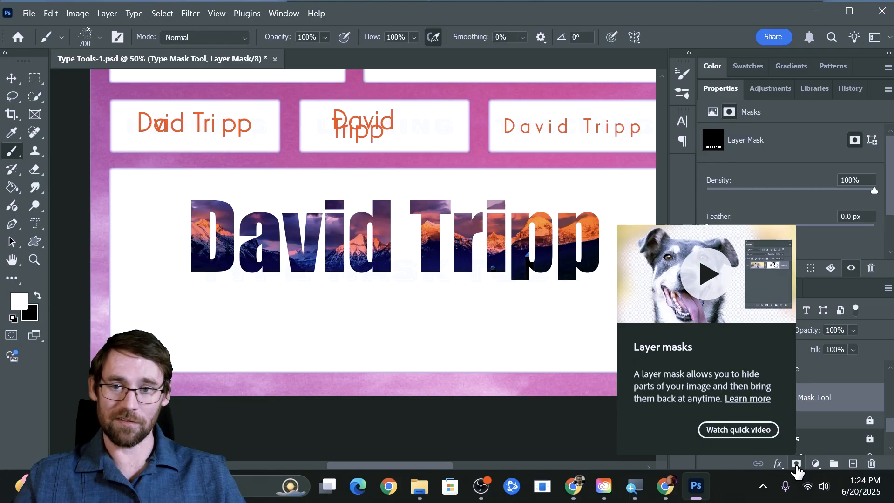
key(ctrl+z)
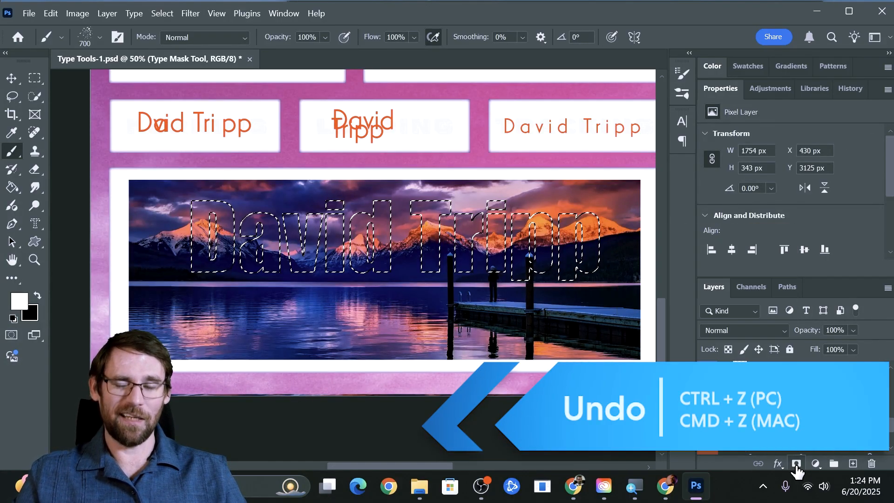
key(ctrl+d)
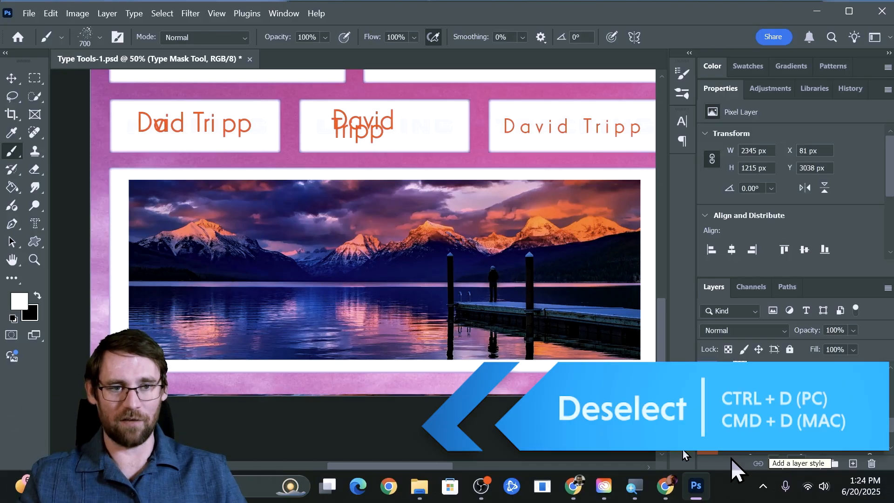
click(39, 227)
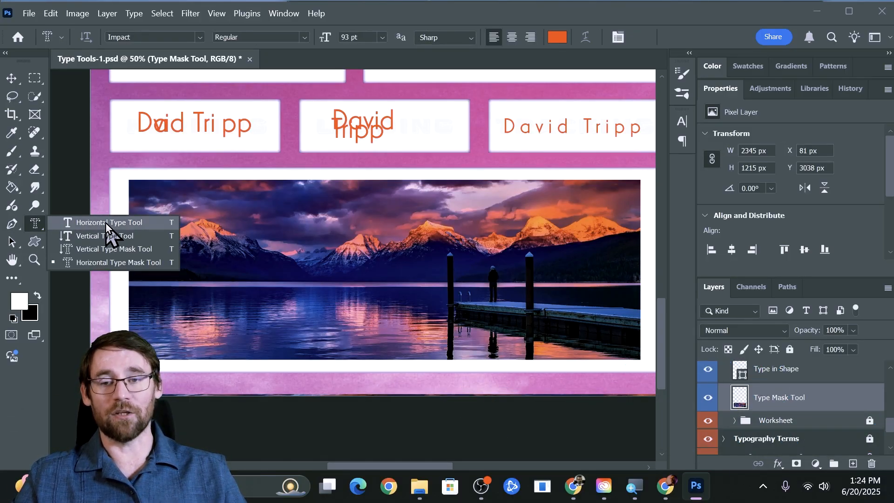
Type the student's name as a regular Impact text layer on the photo and nudge it into place
click(104, 223)
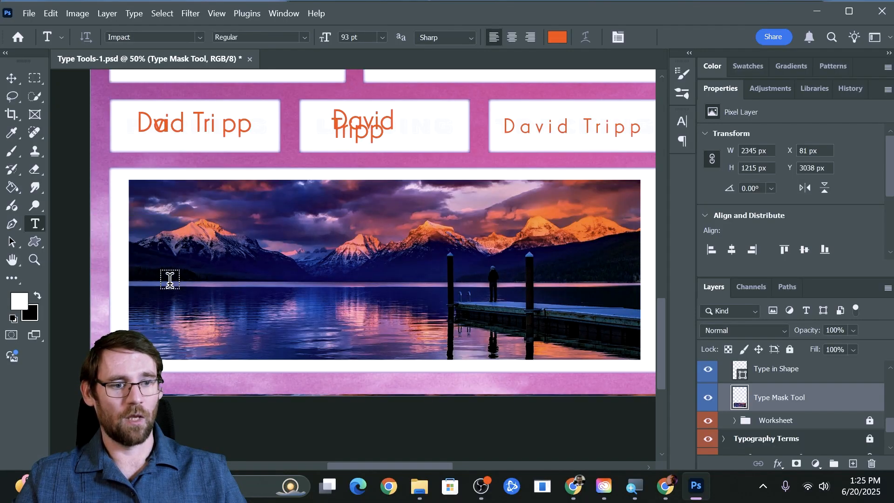
click(169, 279)
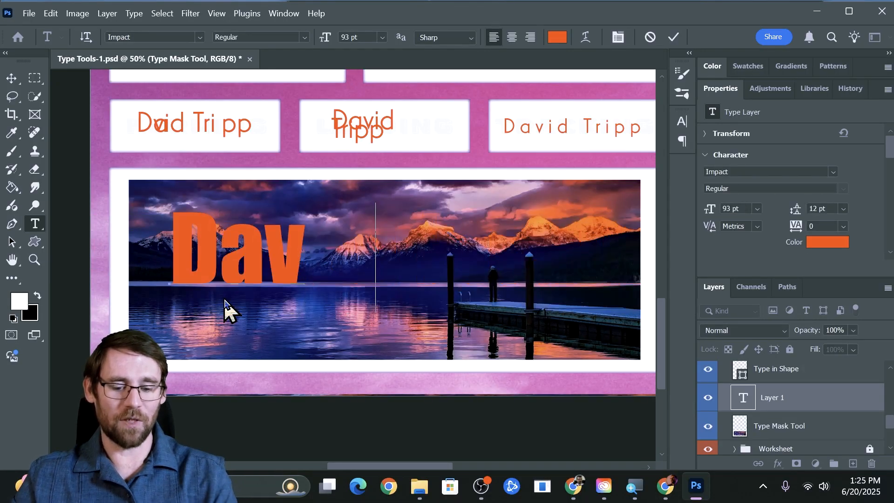
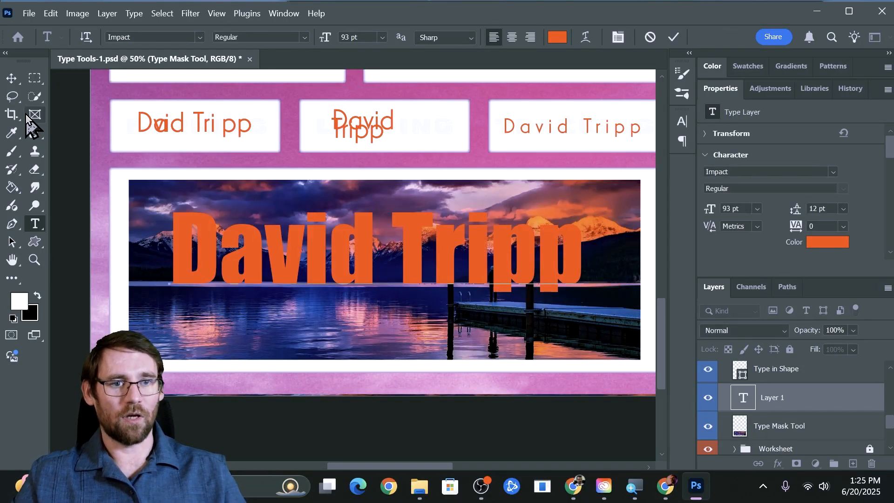
click(12, 78)
mouse_move(321, 258)
mouse_down()
mouse_move(287, 237)
mouse_move(335, 238)
mouse_move(313, 256)
mouse_up()
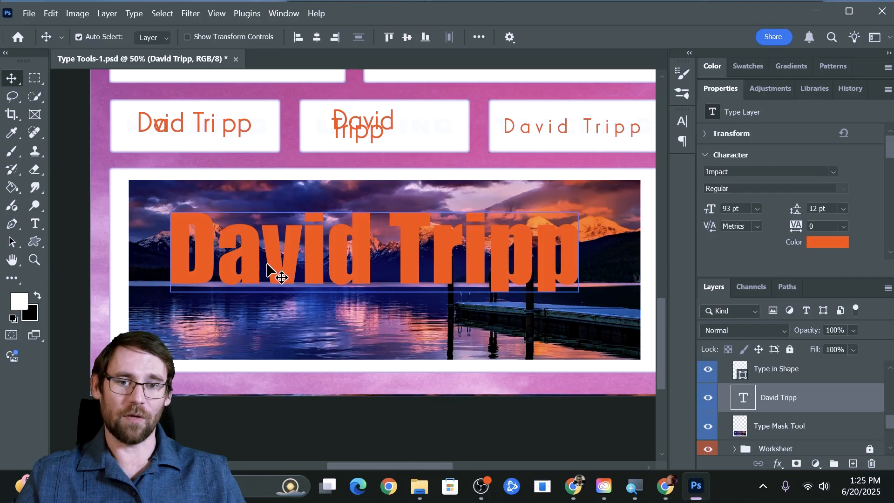
click(477, 308)
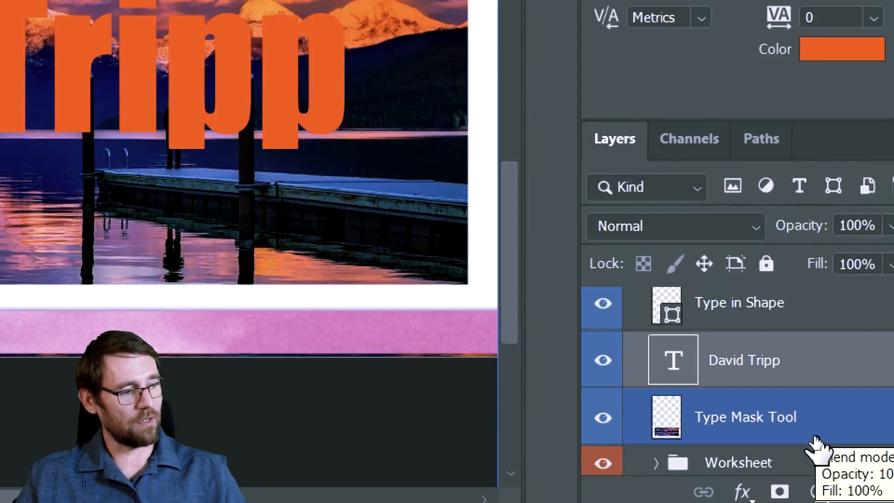
Move the name text layer below the Type Mask Tool photo layer and clip the photo to it
click(698, 435)
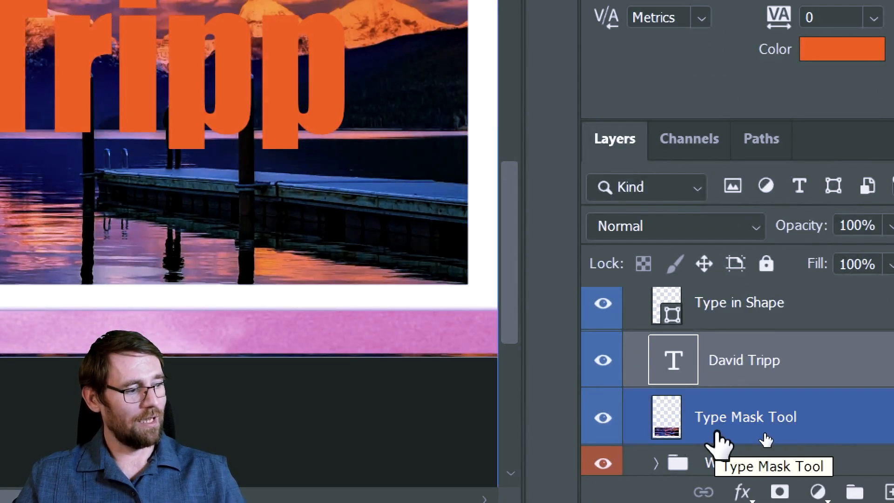
click(736, 358)
drag(737, 363, 726, 430)
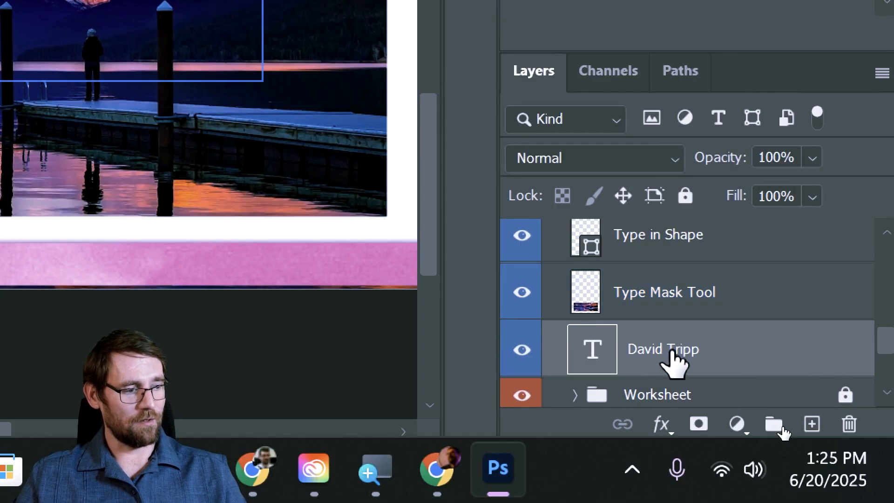
click(659, 318)
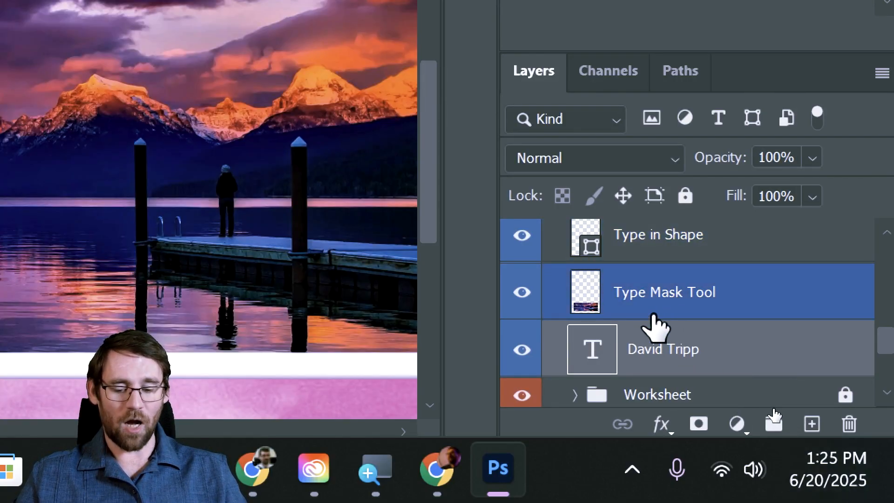
click(655, 331)
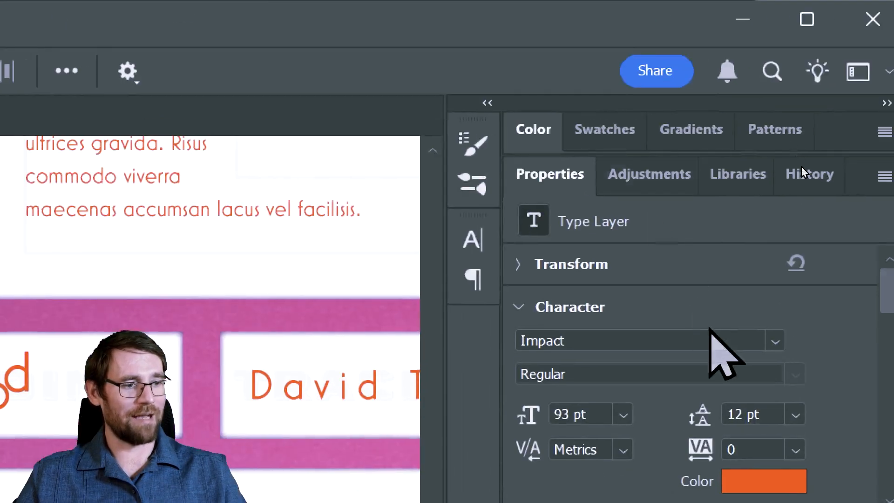
click(565, 325)
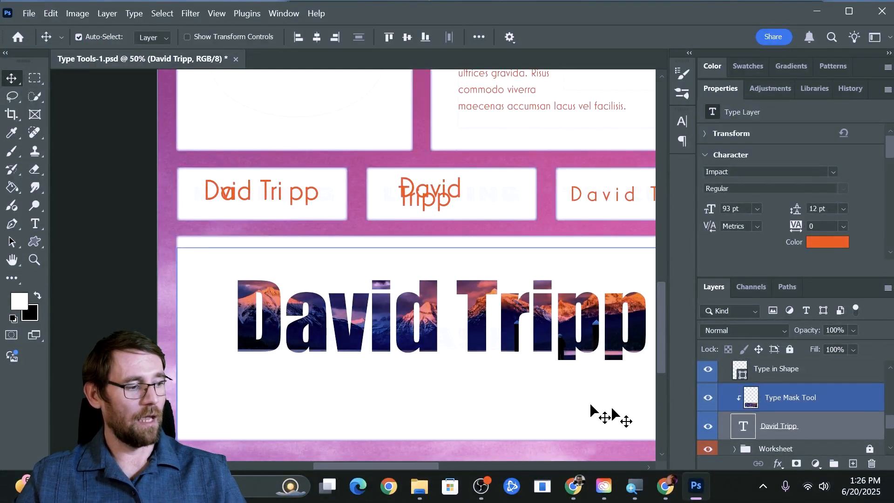
Shift the mountain photo inside the lettering so the peaks fill the letters, then fit the page
click(787, 402)
drag(568, 339, 573, 365)
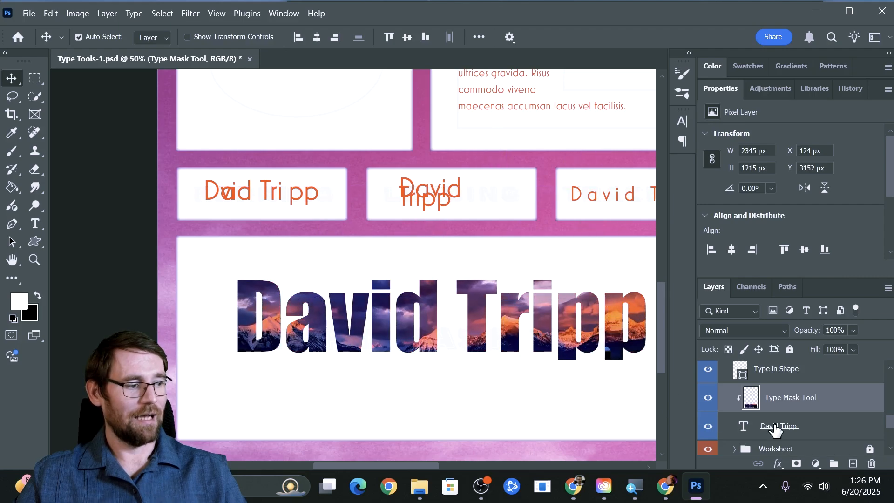
click(774, 430)
mouse_move(528, 319)
mouse_down()
mouse_move(488, 336)
mouse_move(541, 326)
mouse_up()
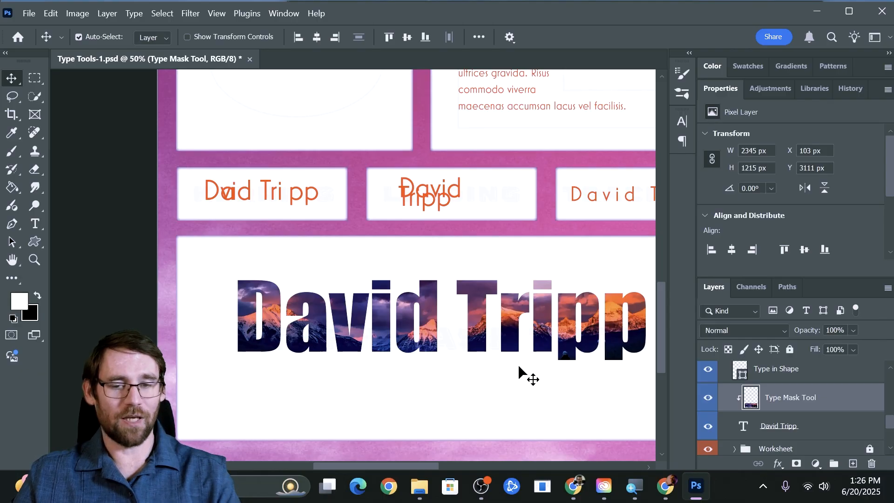
drag(535, 264, 400, 250)
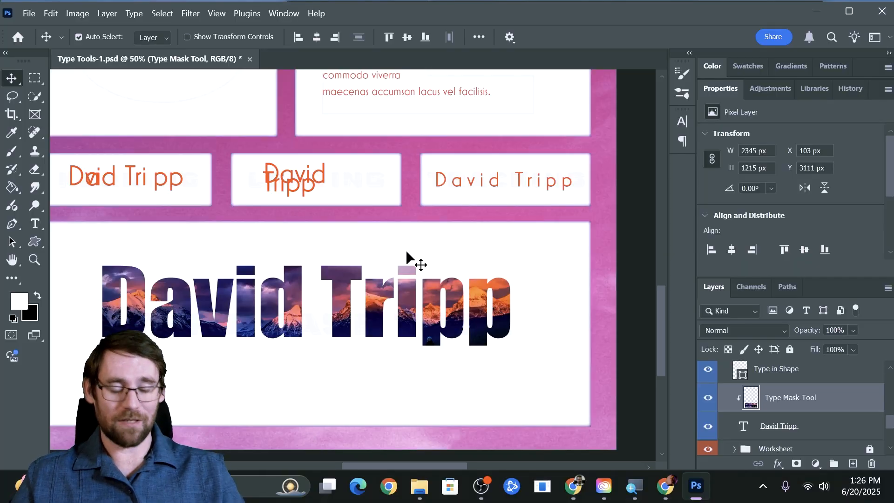
key(ctrl+0)
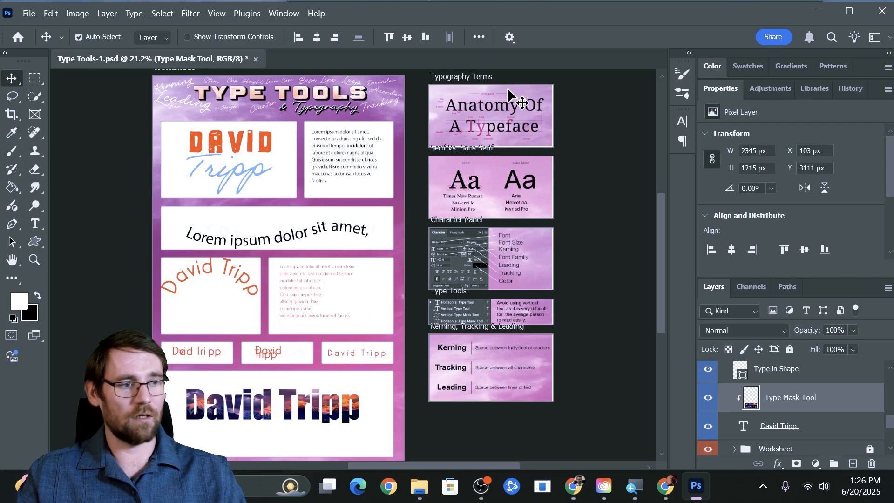
key(z)
drag(484, 96, 549, 118)
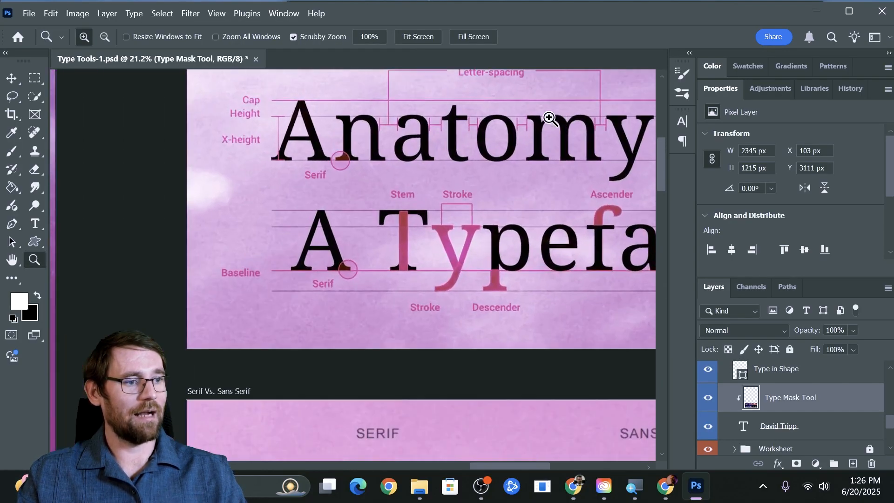
key(v)
drag(573, 145, 401, 212)
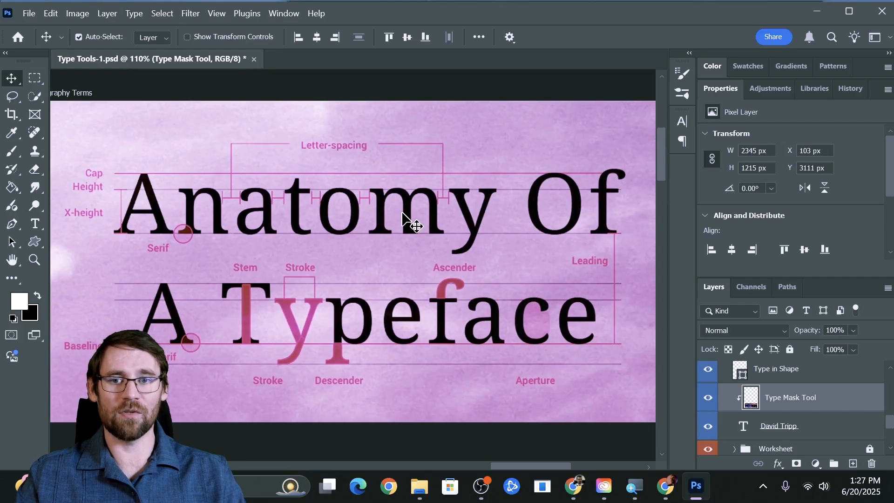
drag(398, 269, 398, 248)
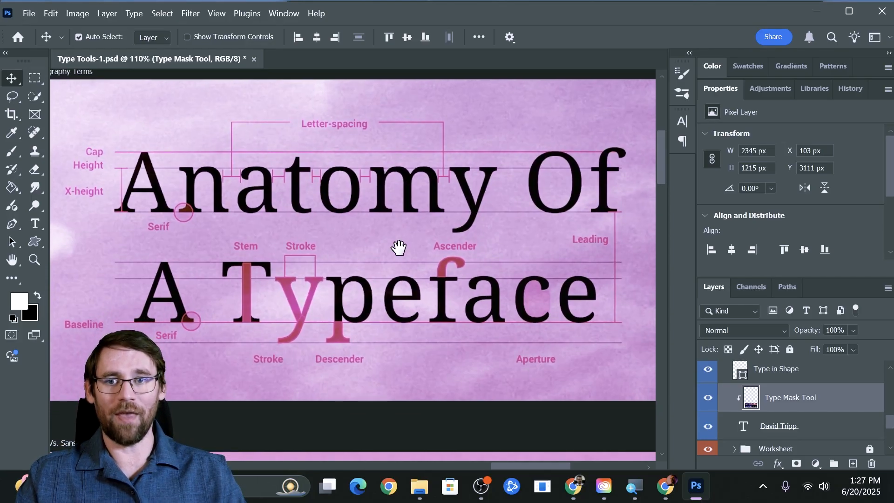